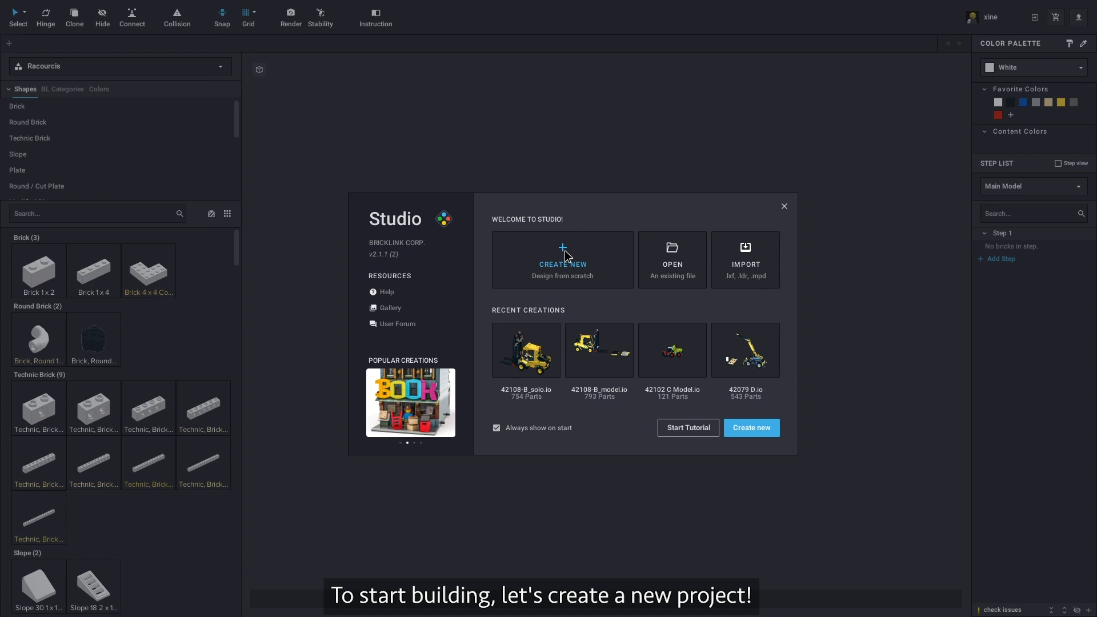
Step: Create a new empty model from the Welcome to Studio dialog
{"action": "left_click", "coordinate": [564, 257]}
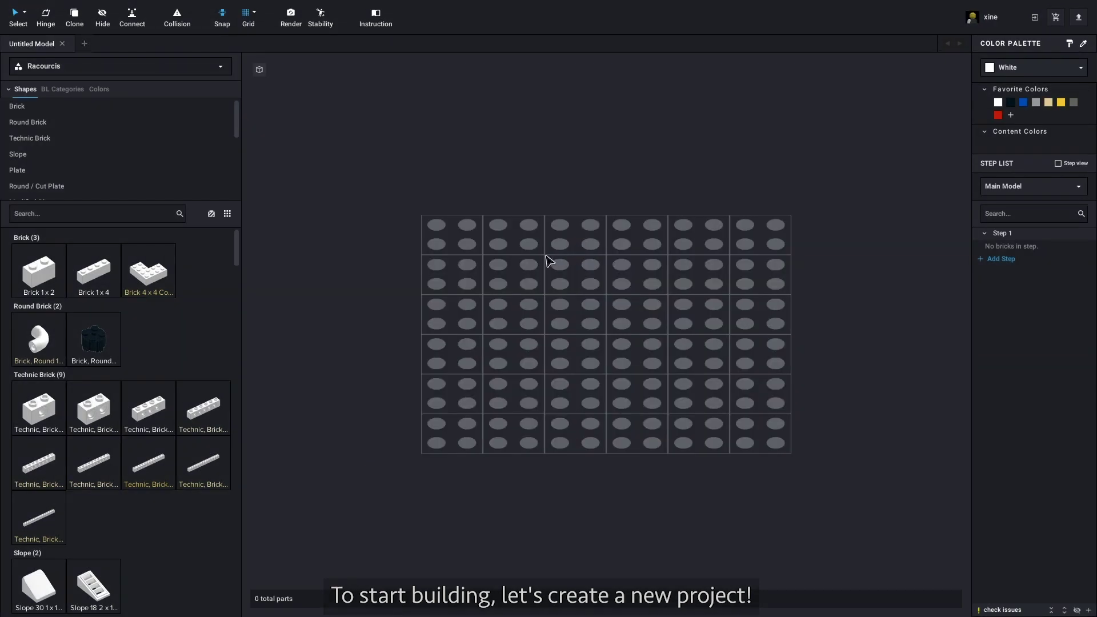
Step: Zoom, tilt and pan the view so the empty baseplate sits in a diamond orientation
{"action": "scroll", "coordinate": [552, 264], "scroll_direction": "down", "scroll_amount": 2}
{"action": "right_click_drag", "start_coordinate": [573, 265], "coordinate": [613, 282]}
{"action": "mouse_move", "coordinate": [626, 276]}
{"action": "middle_mouse_down"}
{"action": "mouse_move", "coordinate": [603, 274]}
{"action": "mouse_move", "coordinate": [626, 282]}
{"action": "middle_mouse_up"}
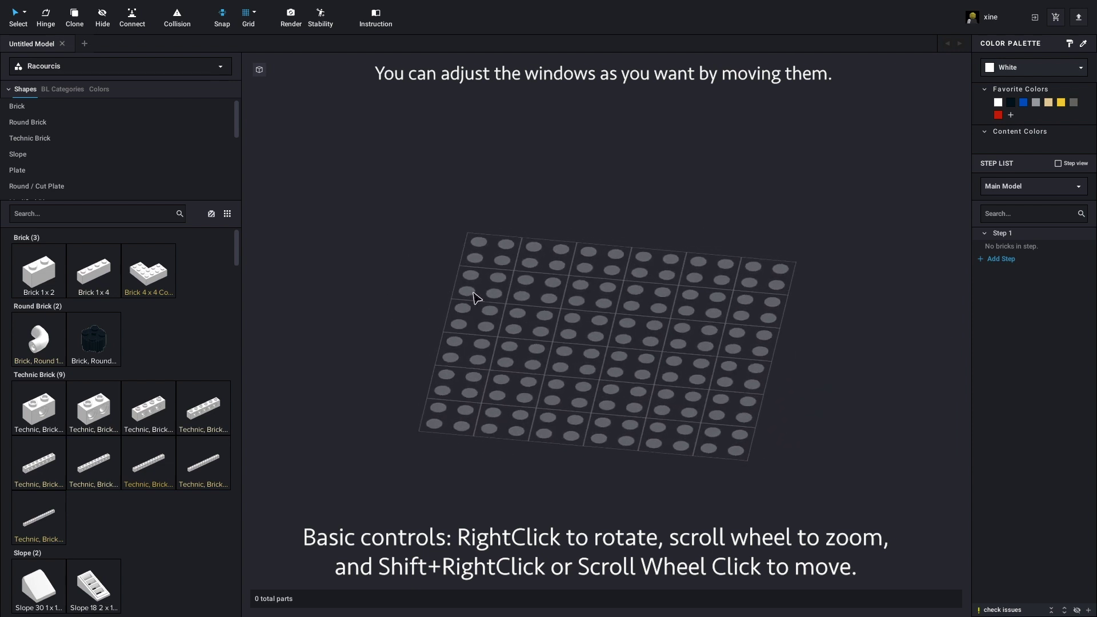
{"action": "right_click_drag", "start_coordinate": [473, 294], "coordinate": [502, 296]}
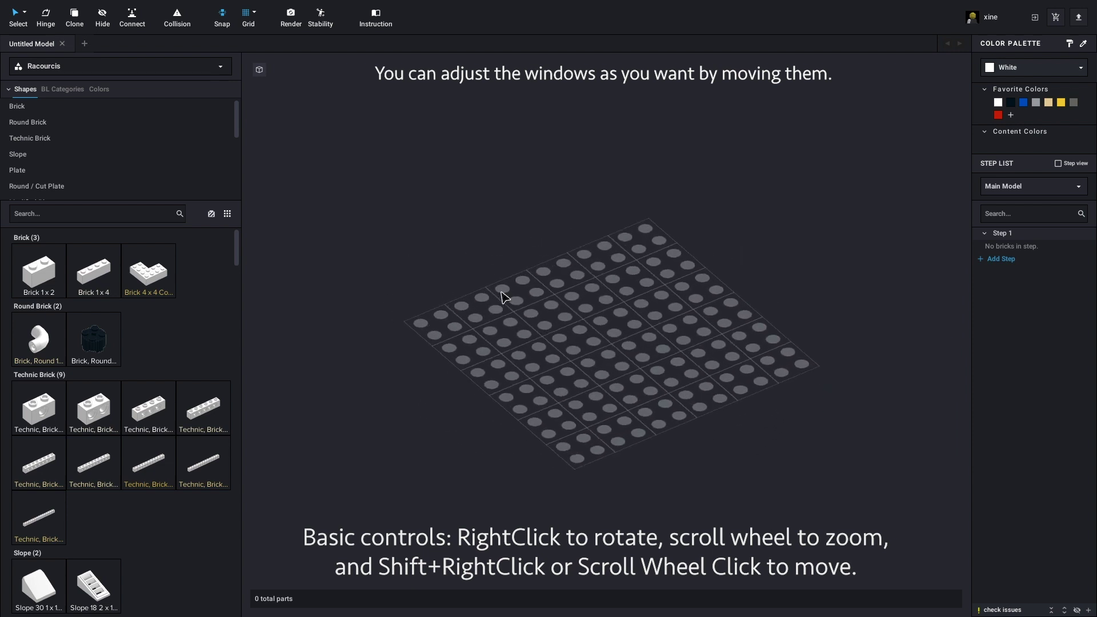
Step: Switch the parts palette to Master and browse the parts list
{"action": "left_click", "coordinate": [110, 68]}
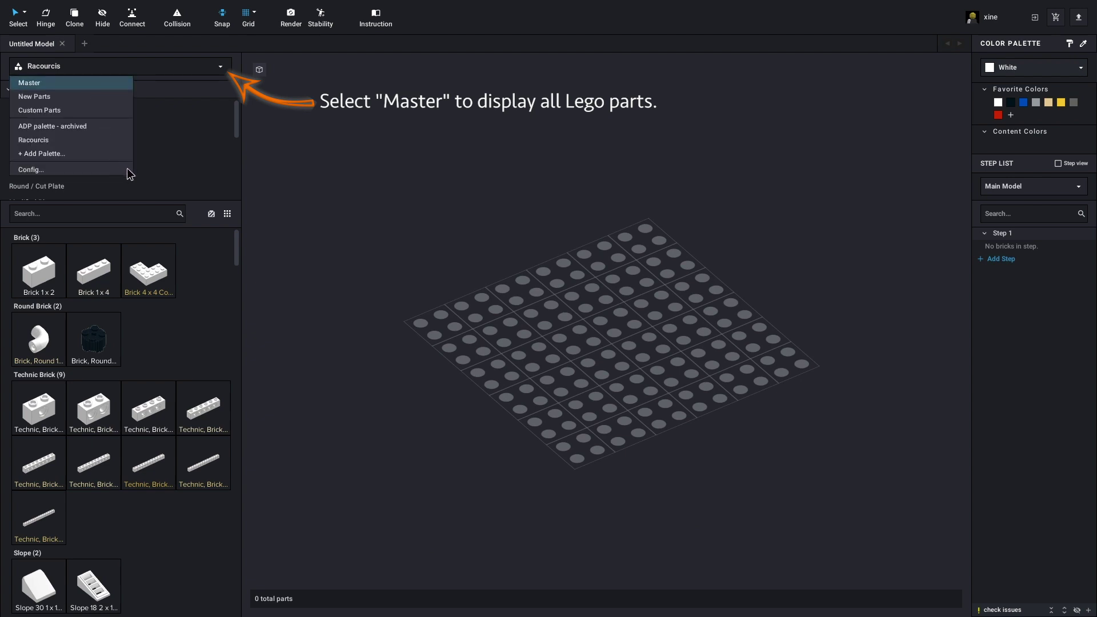
{"action": "left_click", "coordinate": [35, 83]}
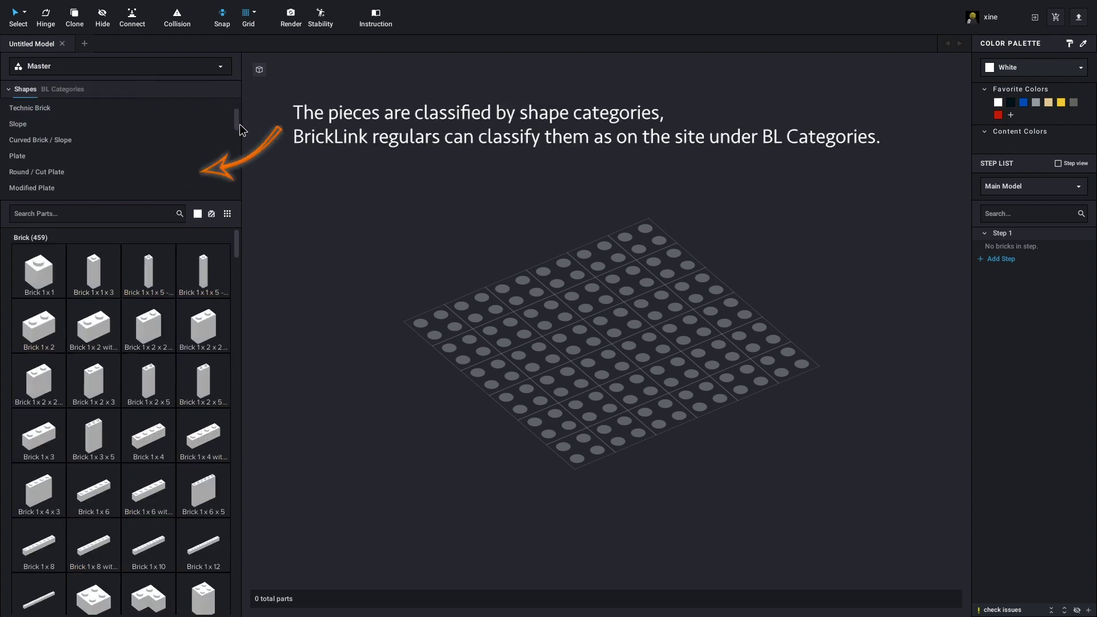
{"action": "mouse_move", "coordinate": [237, 124]}
{"action": "left_mouse_down"}
{"action": "mouse_move", "coordinate": [237, 175]}
{"action": "mouse_move", "coordinate": [236, 131]}
{"action": "left_mouse_up"}
{"action": "scroll", "coordinate": [188, 303], "scroll_direction": "down", "scroll_amount": 15}
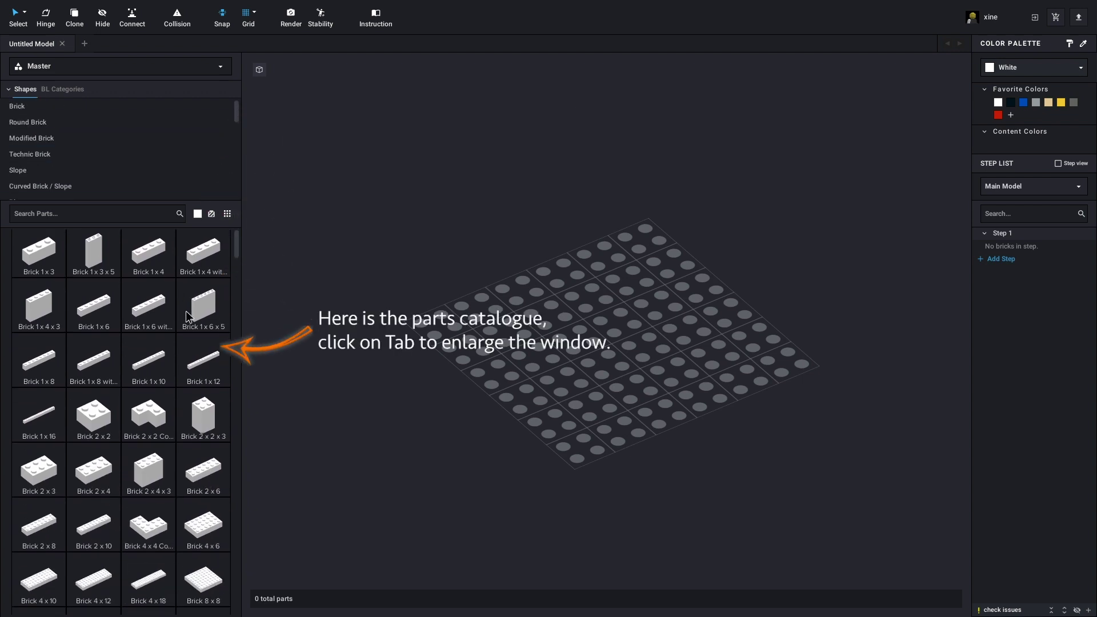
{"action": "scroll", "coordinate": [189, 312], "scroll_direction": "down", "scroll_amount": 10}
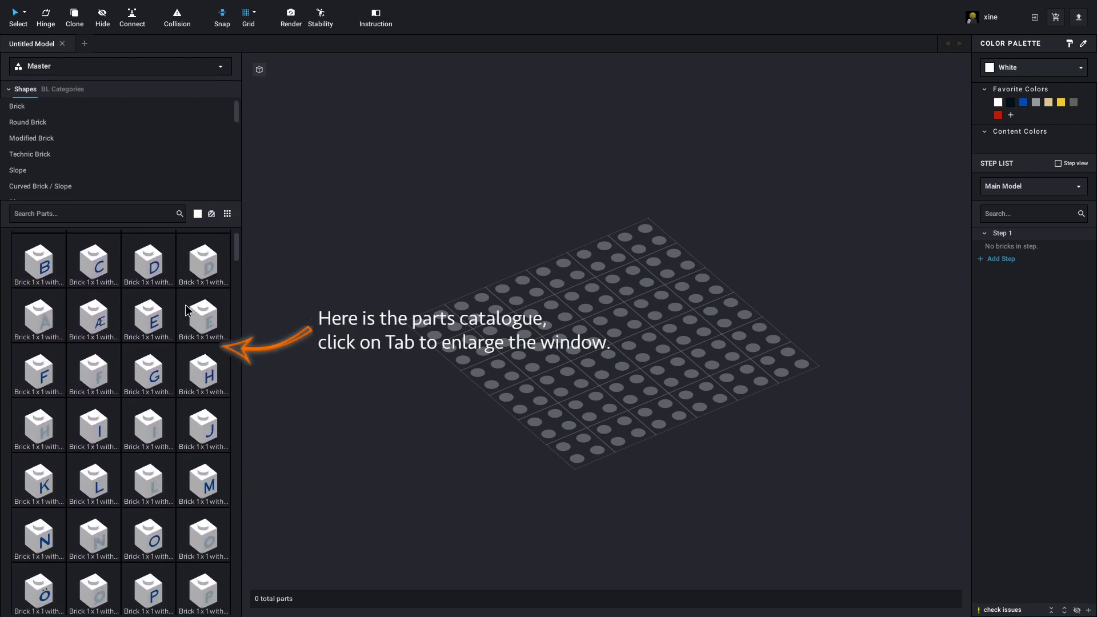
{"action": "scroll", "coordinate": [186, 306], "scroll_direction": "up", "scroll_amount": 10}
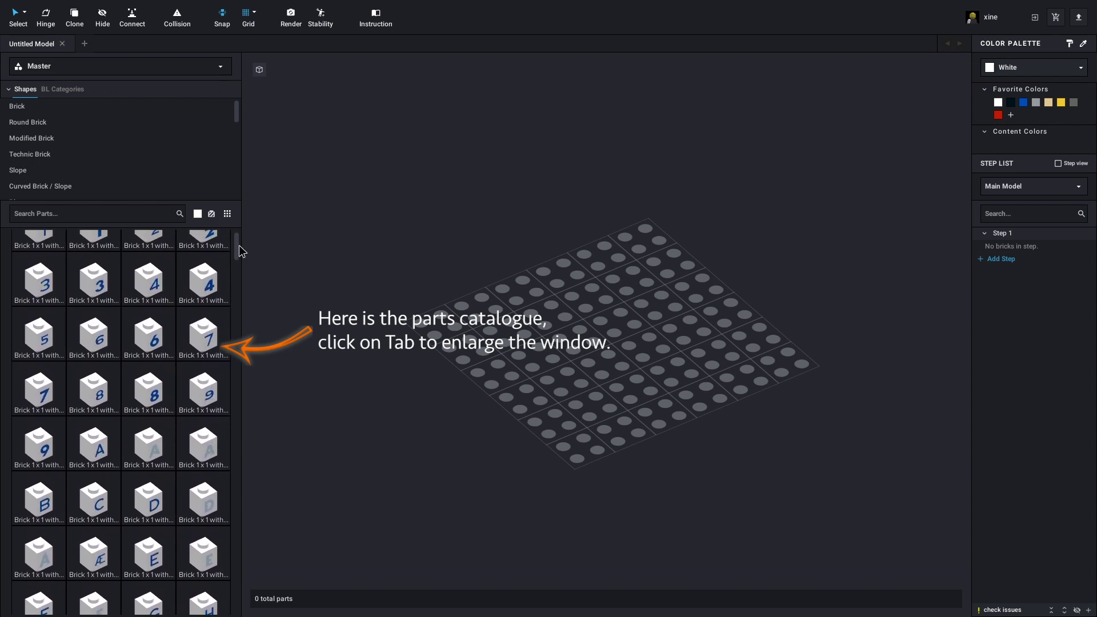
{"action": "left_click_drag", "start_coordinate": [238, 245], "coordinate": [236, 233]}
{"action": "scroll", "coordinate": [49, 165], "scroll_direction": "down", "scroll_amount": 3}
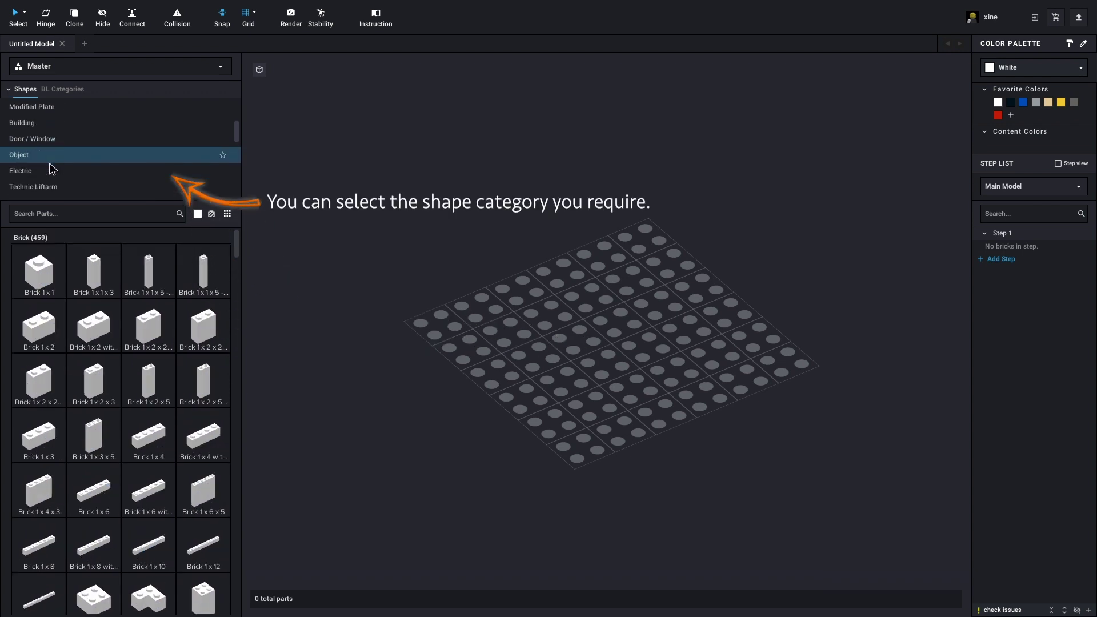
Step: Show the Object, Electric and Technic Linker part categories
{"action": "left_click", "coordinate": [52, 159]}
{"action": "left_click", "coordinate": [53, 168]}
{"action": "scroll", "coordinate": [54, 168], "scroll_direction": "down", "scroll_amount": 2}
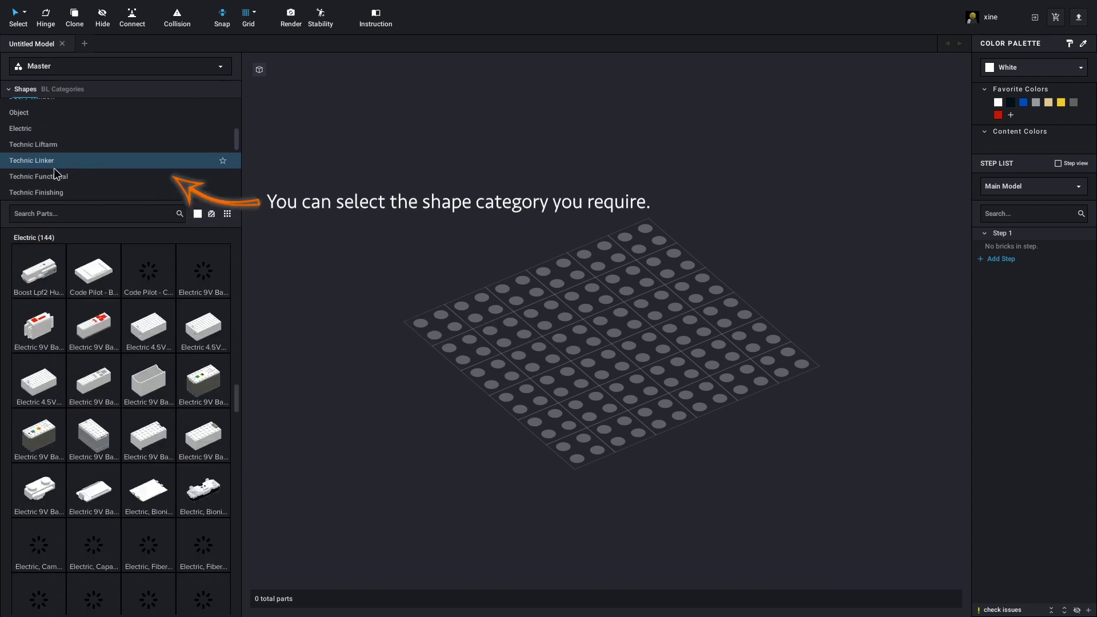
{"action": "left_click", "coordinate": [53, 167]}
{"action": "scroll", "coordinate": [100, 330], "scroll_direction": "down", "scroll_amount": 4}
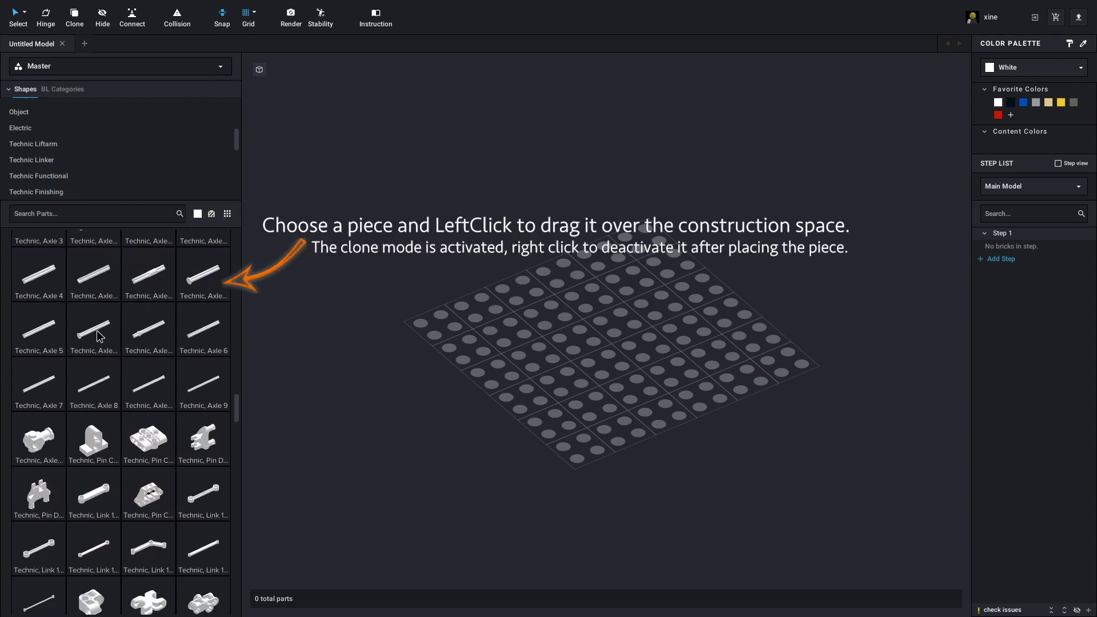
Step: Place one Technic Pin Connector Block on the baseplate and stop cloning it
{"action": "scroll", "coordinate": [100, 330], "scroll_direction": "down", "scroll_amount": 2}
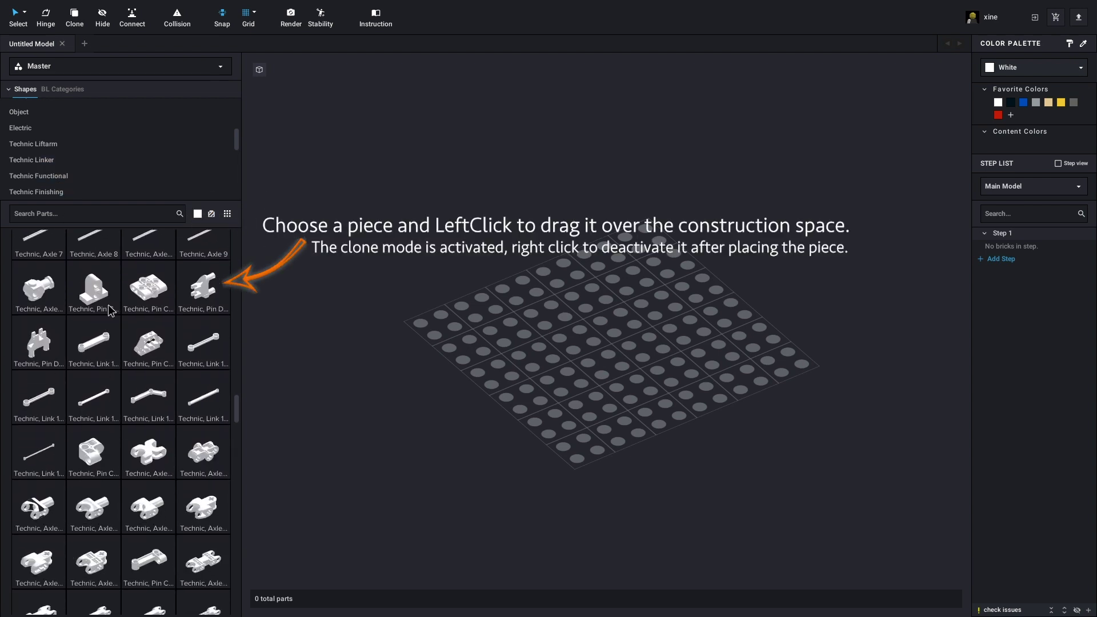
{"action": "left_click_drag", "start_coordinate": [148, 288], "coordinate": [636, 334]}
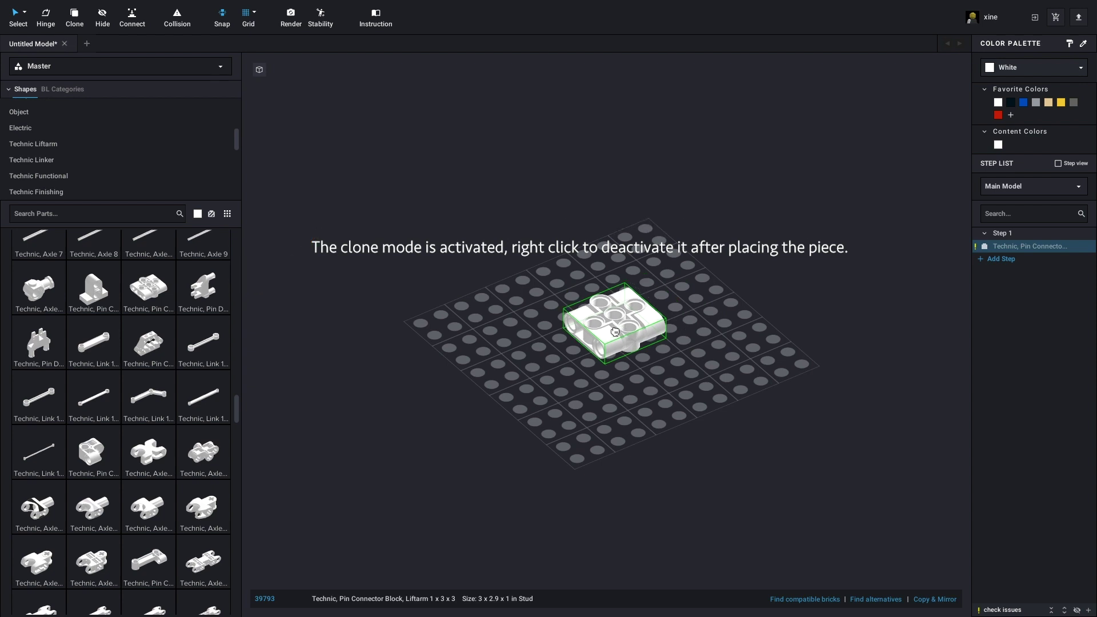
{"action": "left_click", "coordinate": [615, 332]}
{"action": "right_click", "coordinate": [492, 320]}
{"action": "right_click_drag", "start_coordinate": [491, 320], "coordinate": [522, 362]}
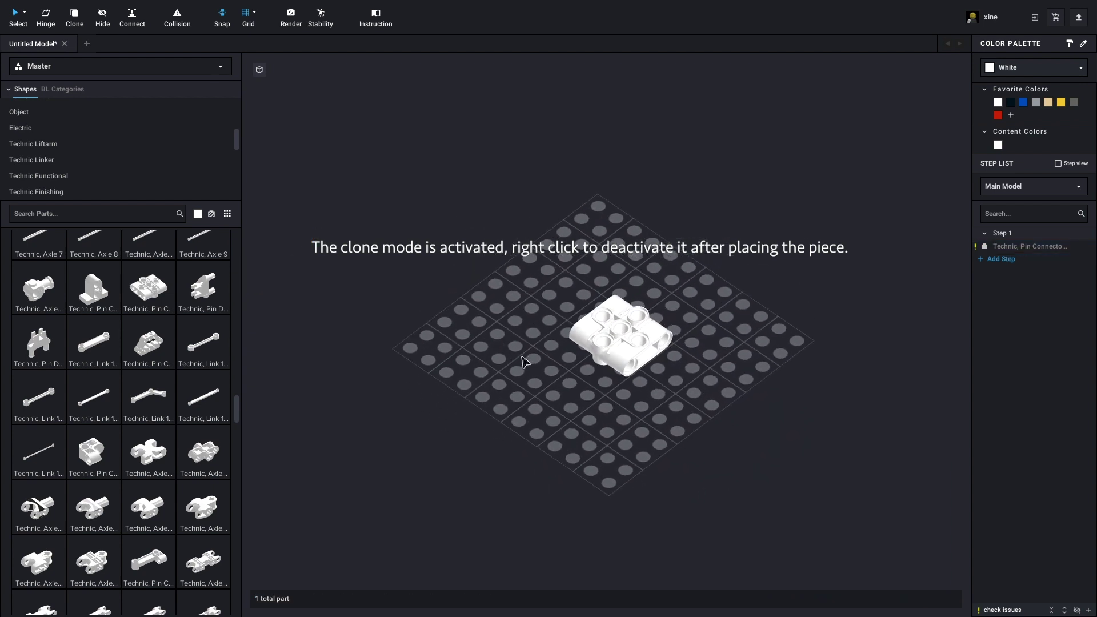
Step: Select the block and try black, blue and grey swatches before settling on red
{"action": "left_click", "coordinate": [611, 351]}
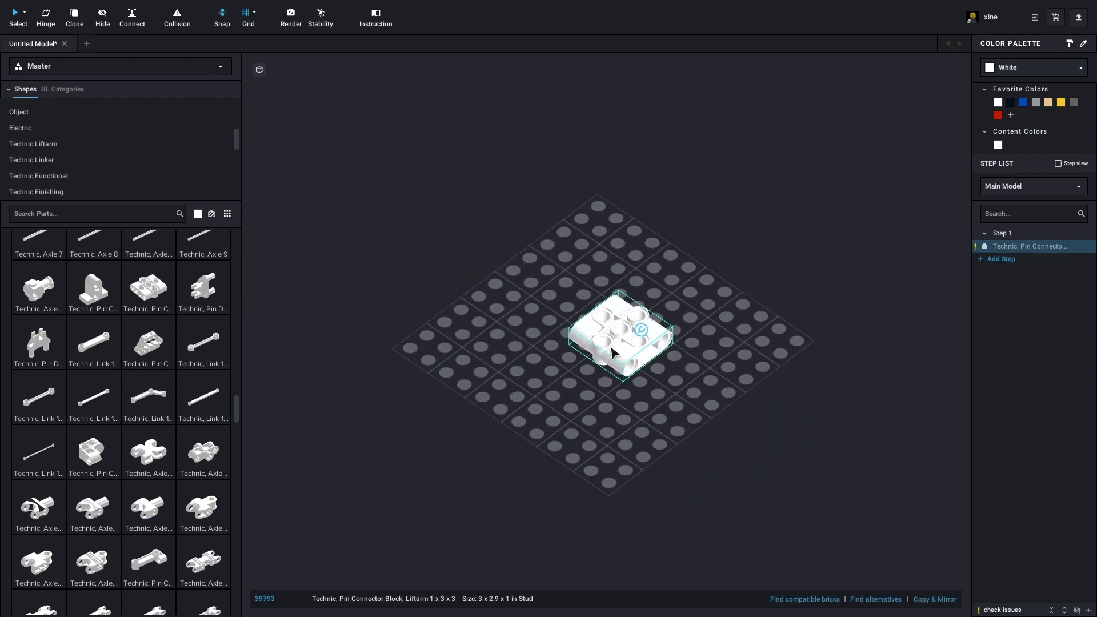
{"action": "left_click", "coordinate": [1011, 104]}
{"action": "left_click", "coordinate": [1024, 103]}
{"action": "left_click", "coordinate": [1037, 104]}
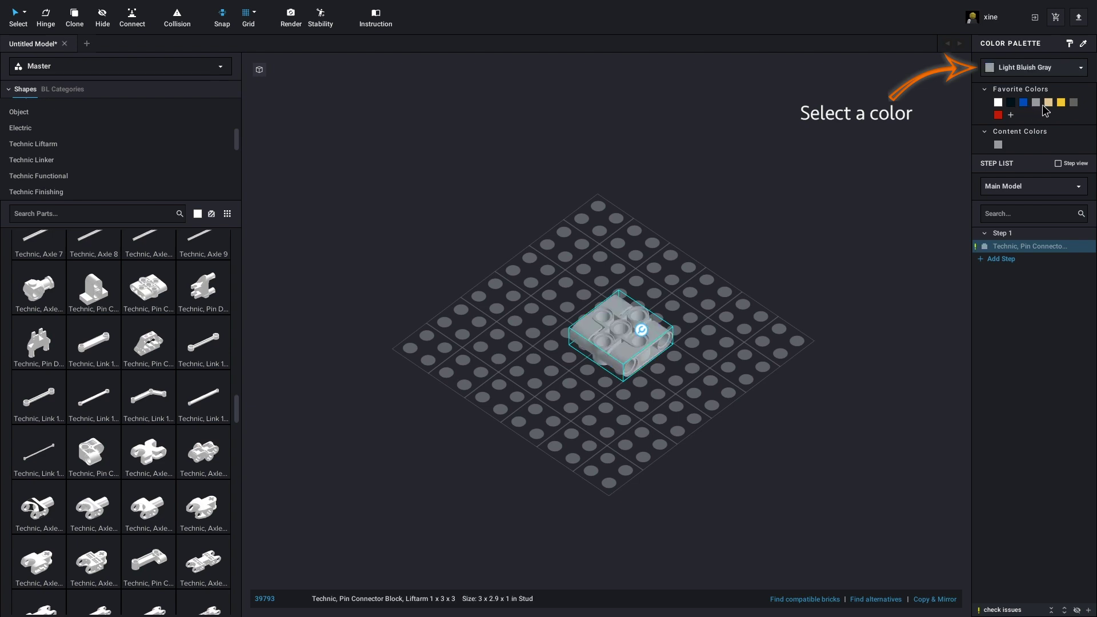
{"action": "left_click", "coordinate": [1074, 103]}
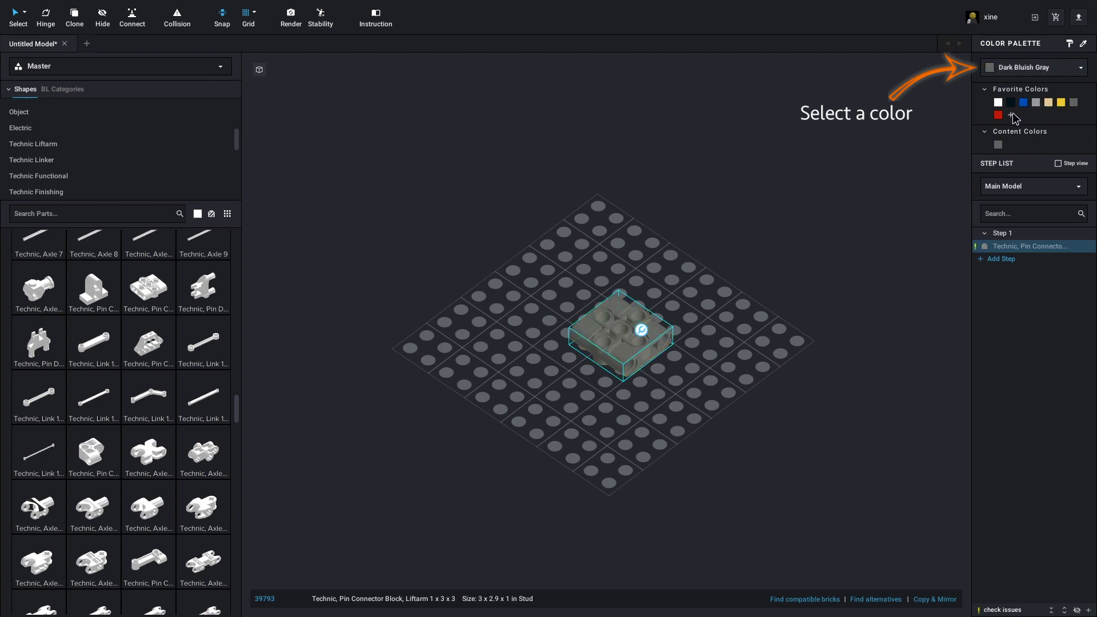
{"action": "left_click", "coordinate": [999, 115]}
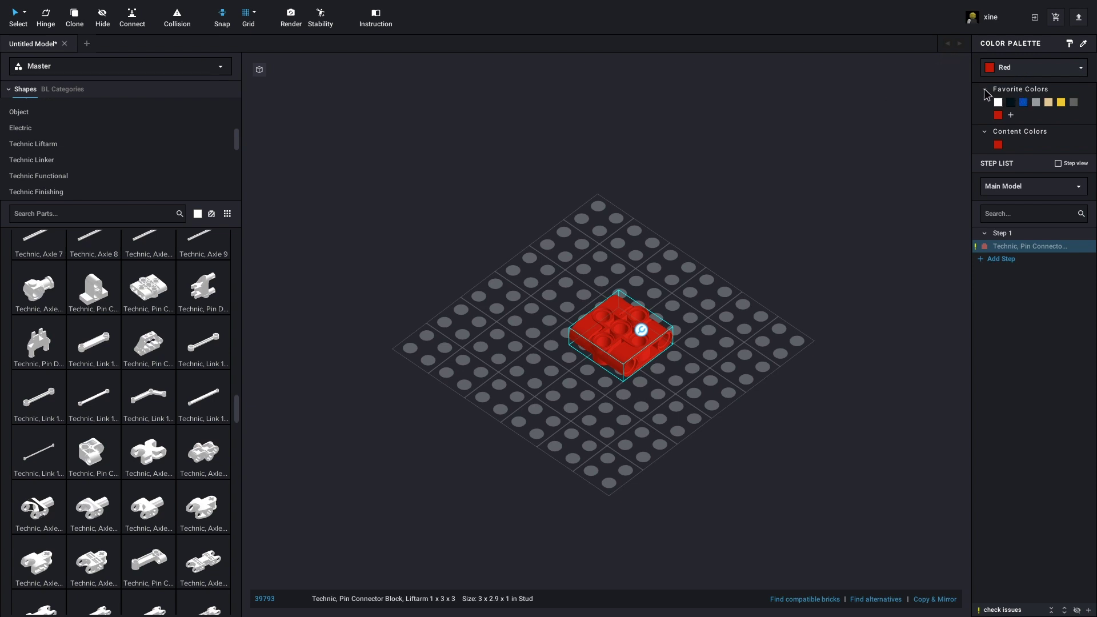
{"action": "left_click", "coordinate": [1008, 73]}
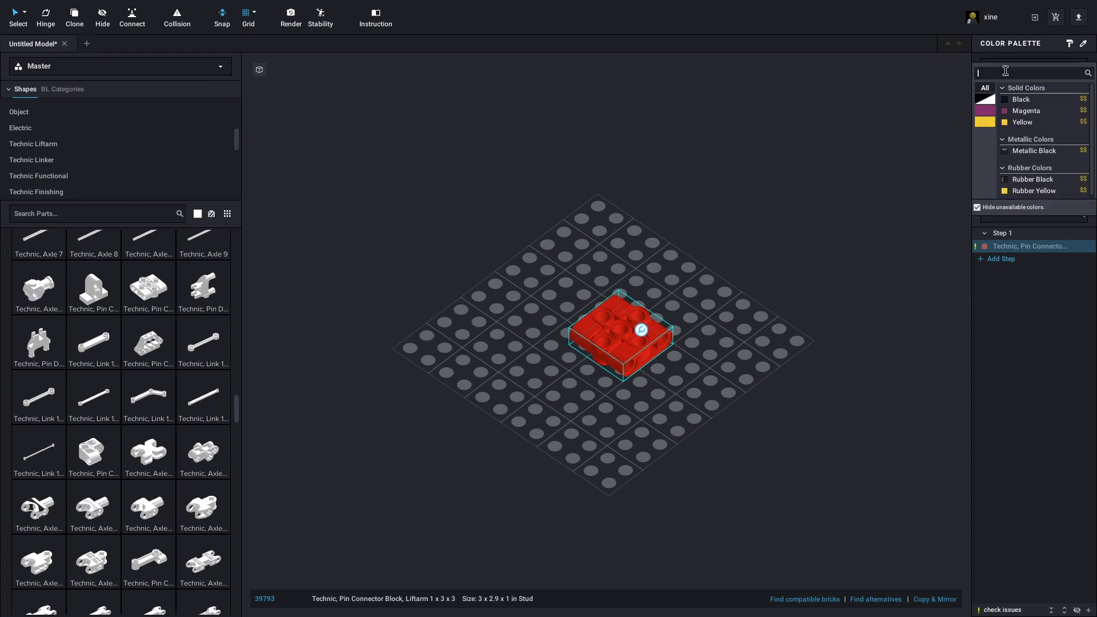
Step: Show unavailable colours too and colour the connector block Dark Flesh
{"action": "left_click", "coordinate": [977, 207]}
{"action": "scroll", "coordinate": [1022, 147], "scroll_direction": "down", "scroll_amount": 5}
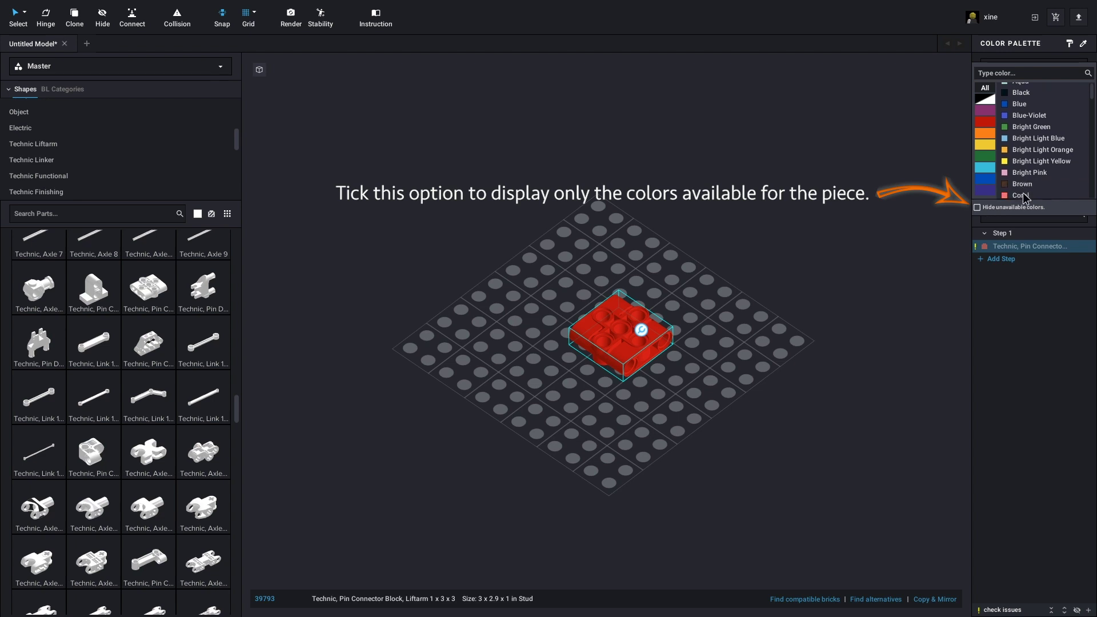
{"action": "left_click", "coordinate": [1035, 138]}
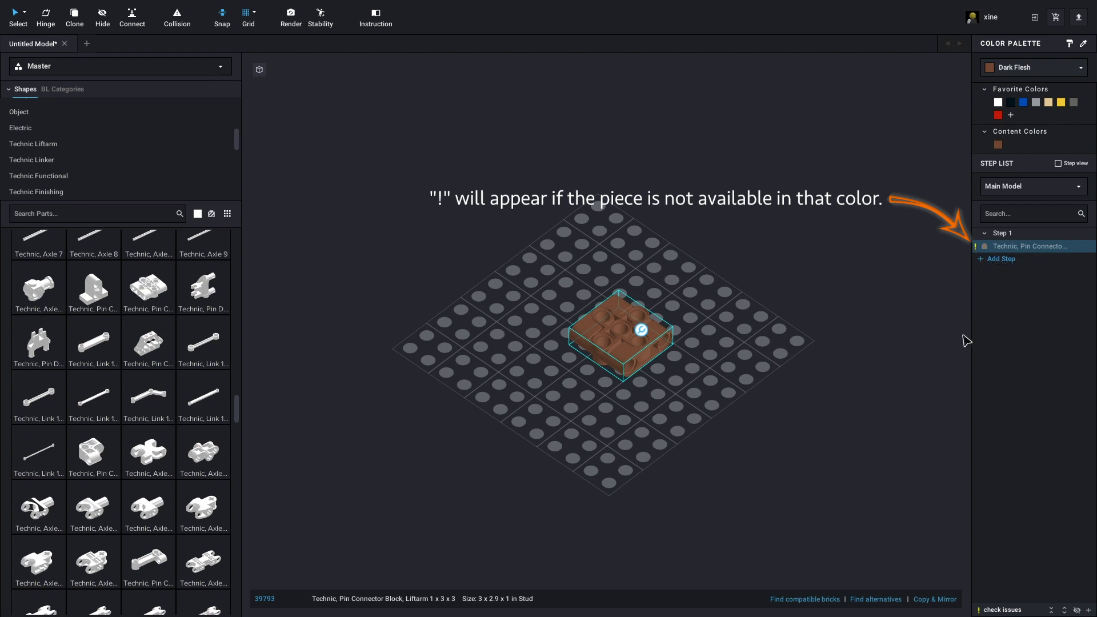
Step: Re-enable Hide unavailable colors and colour the block Black, then deselect it
{"action": "left_click", "coordinate": [1035, 67]}
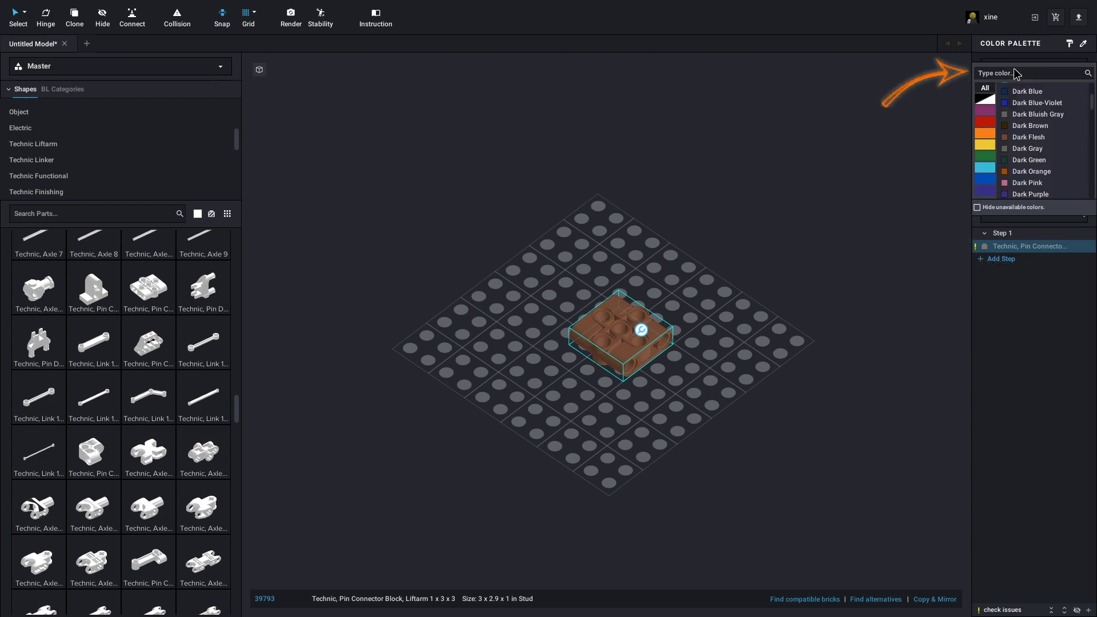
{"action": "left_click", "coordinate": [978, 208]}
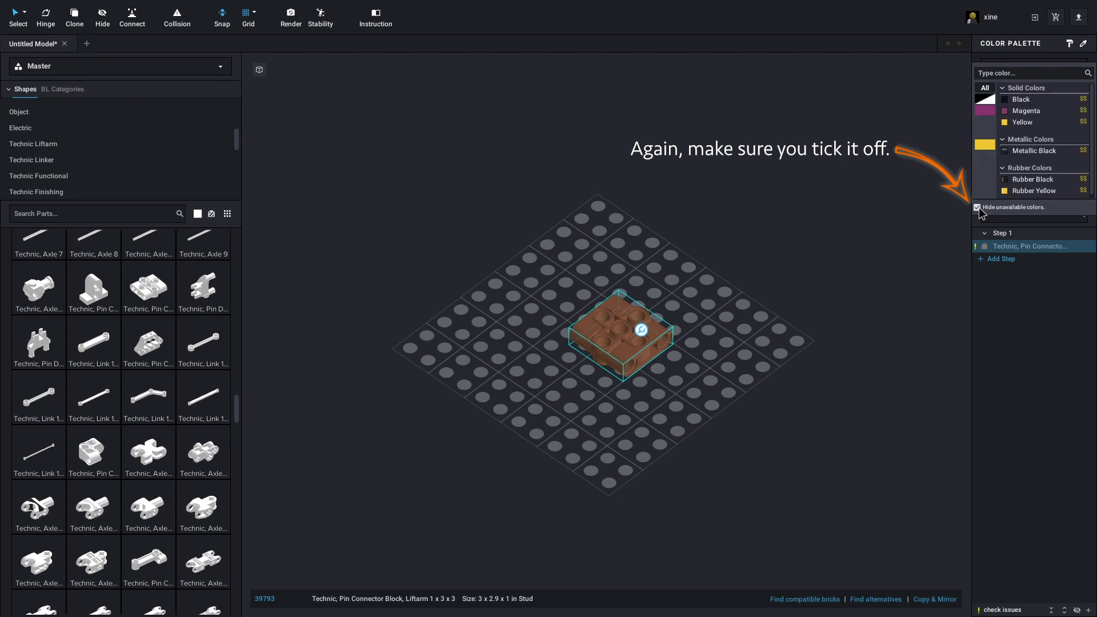
{"action": "left_click", "coordinate": [1022, 100]}
{"action": "left_click", "coordinate": [889, 251]}
{"action": "right_click_drag", "start_coordinate": [889, 251], "coordinate": [466, 346]}
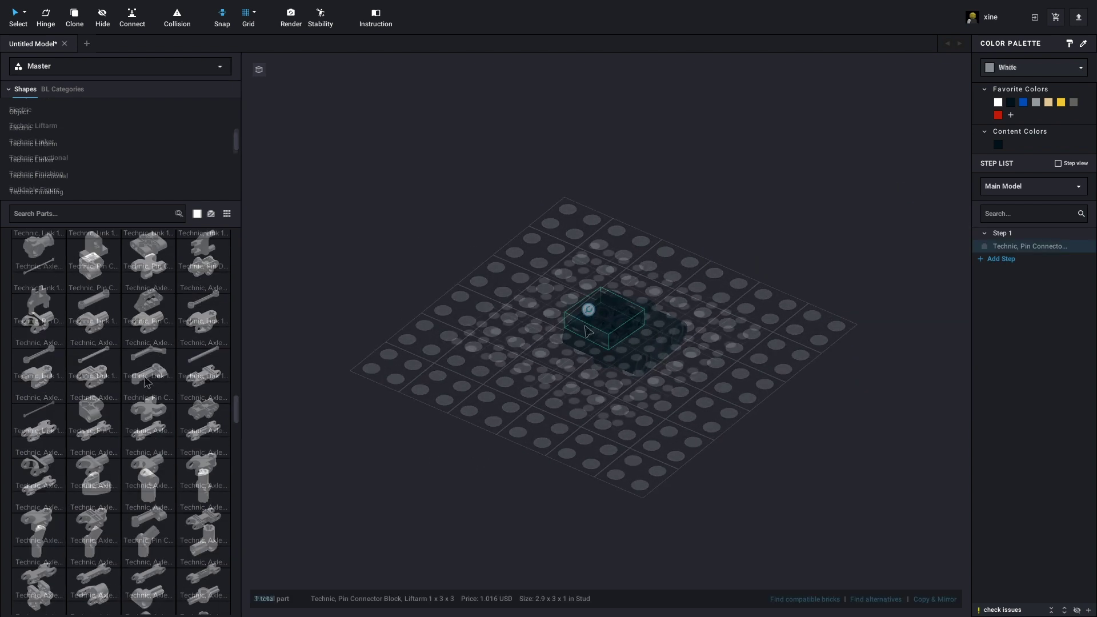
Step: Rotate the block with the arrow keys until it stands upright
{"action": "key", "text": "Up"}
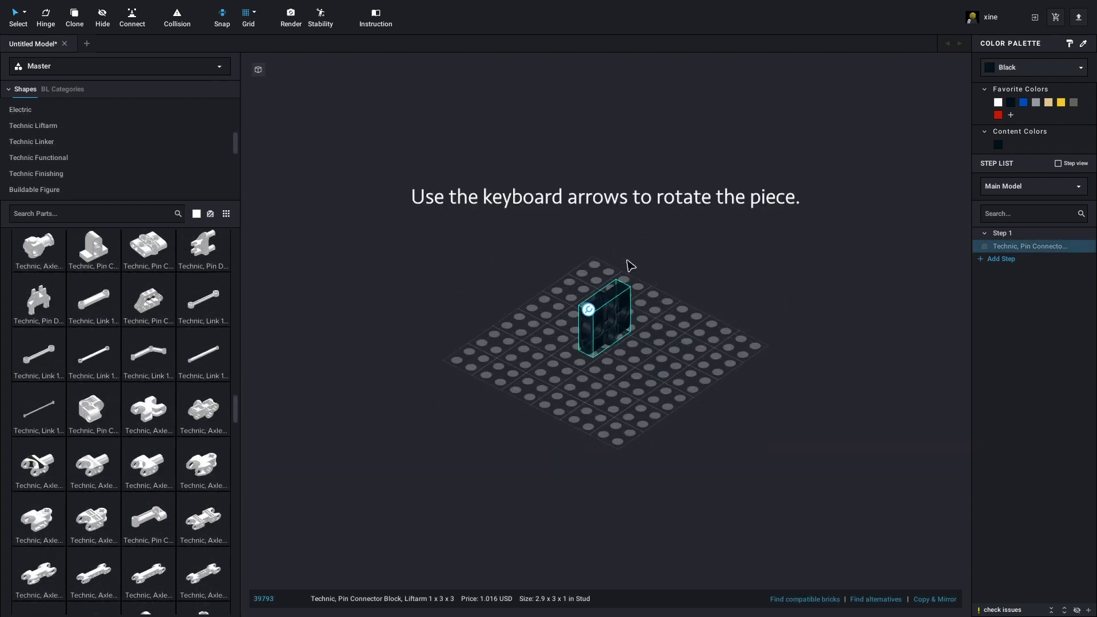
{"action": "key", "text": "Up"}
{"action": "key", "text": "Up"}
{"action": "key", "text": "Right"}
{"action": "key", "text": "Right"}
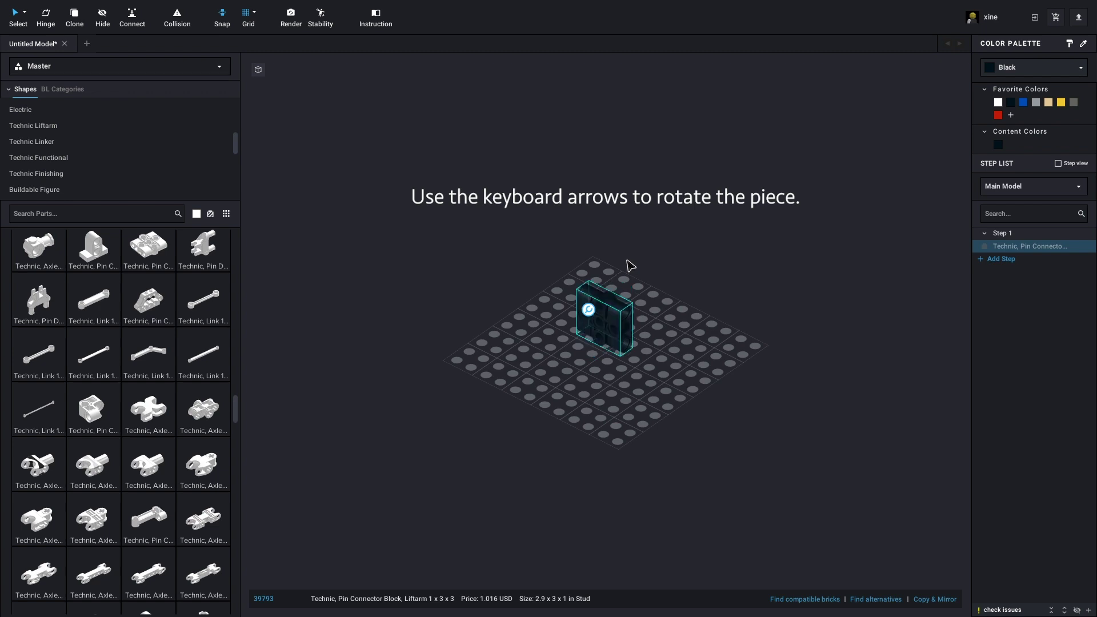
{"action": "key", "text": "Down"}
{"action": "key", "text": "Up"}
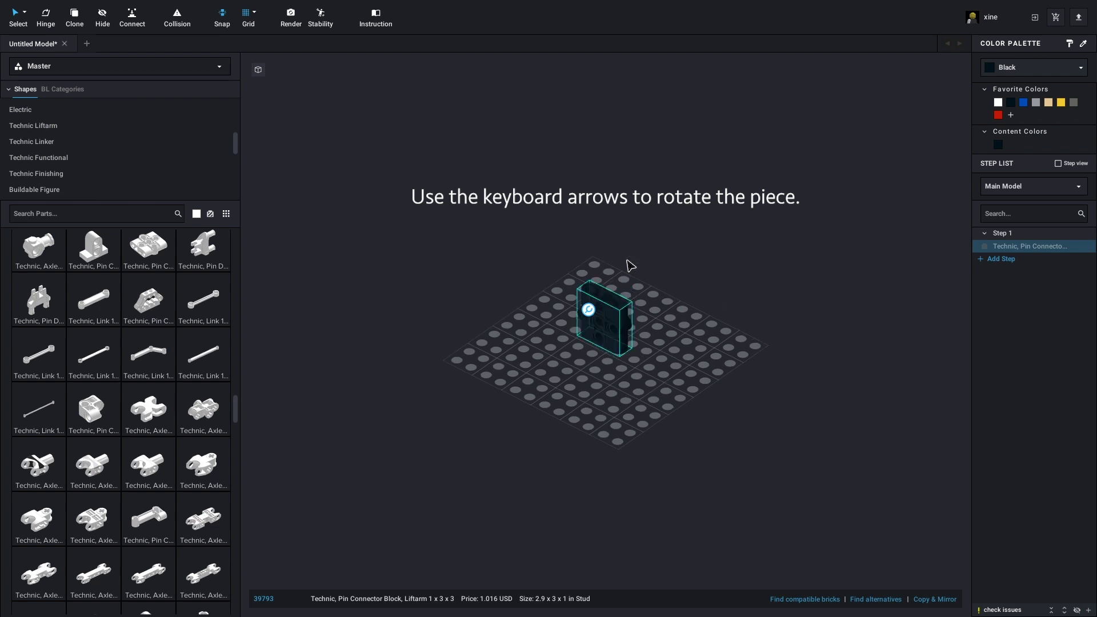
Step: Move the upright black block to a new spot on the baseplate
{"action": "scroll", "coordinate": [651, 316], "scroll_direction": "up", "scroll_amount": 5}
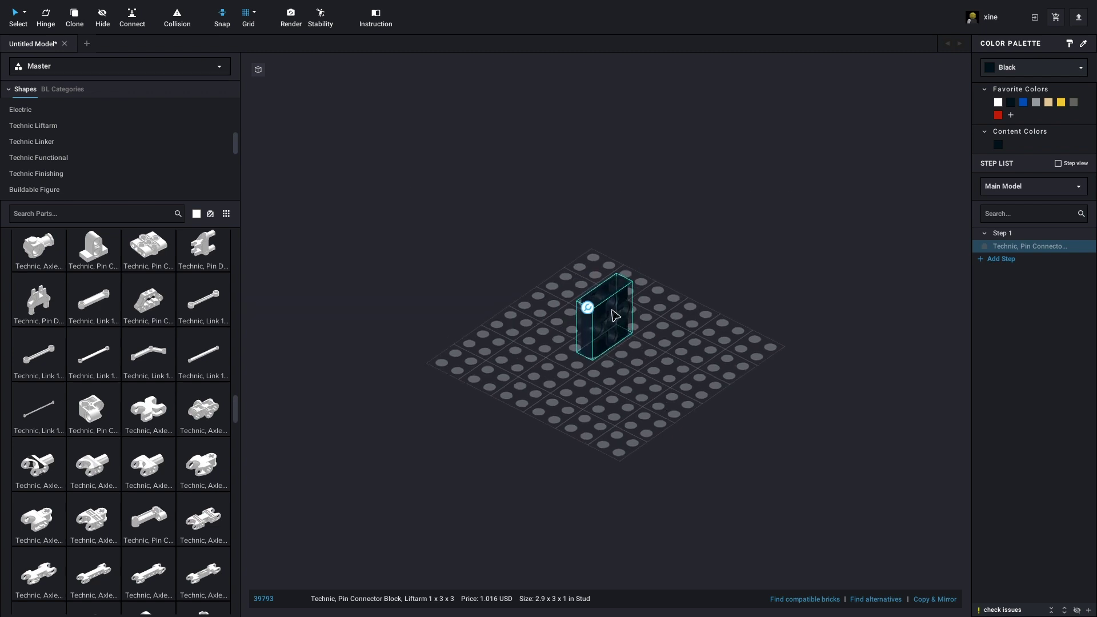
{"action": "right_click_drag", "start_coordinate": [651, 312], "coordinate": [632, 315]}
{"action": "left_click_drag", "start_coordinate": [632, 314], "coordinate": [631, 322]}
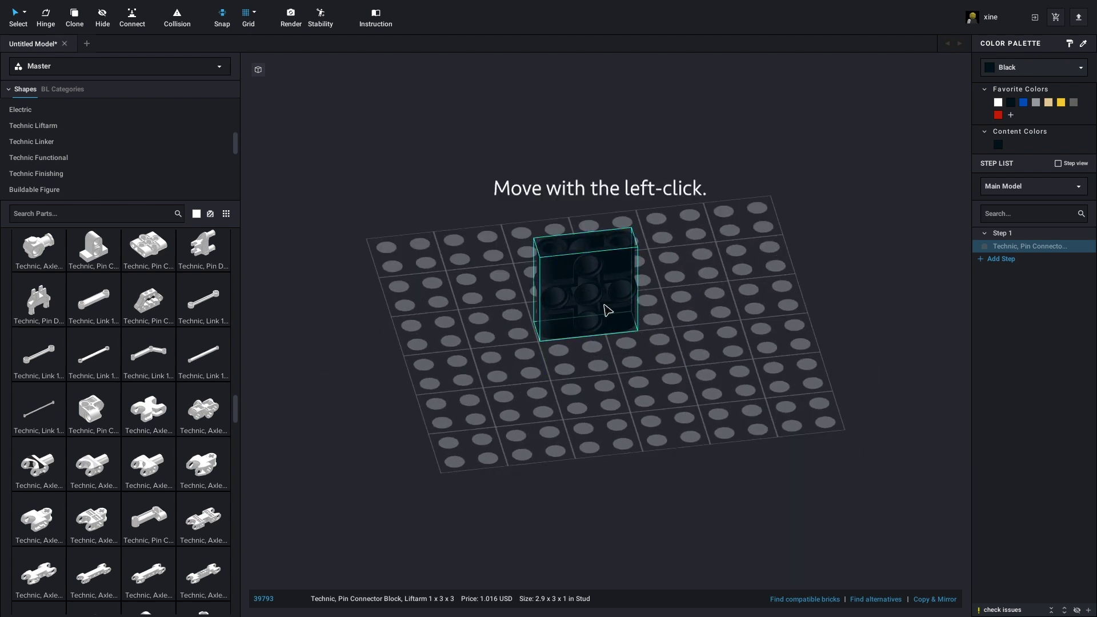
{"action": "mouse_move", "coordinate": [548, 258]}
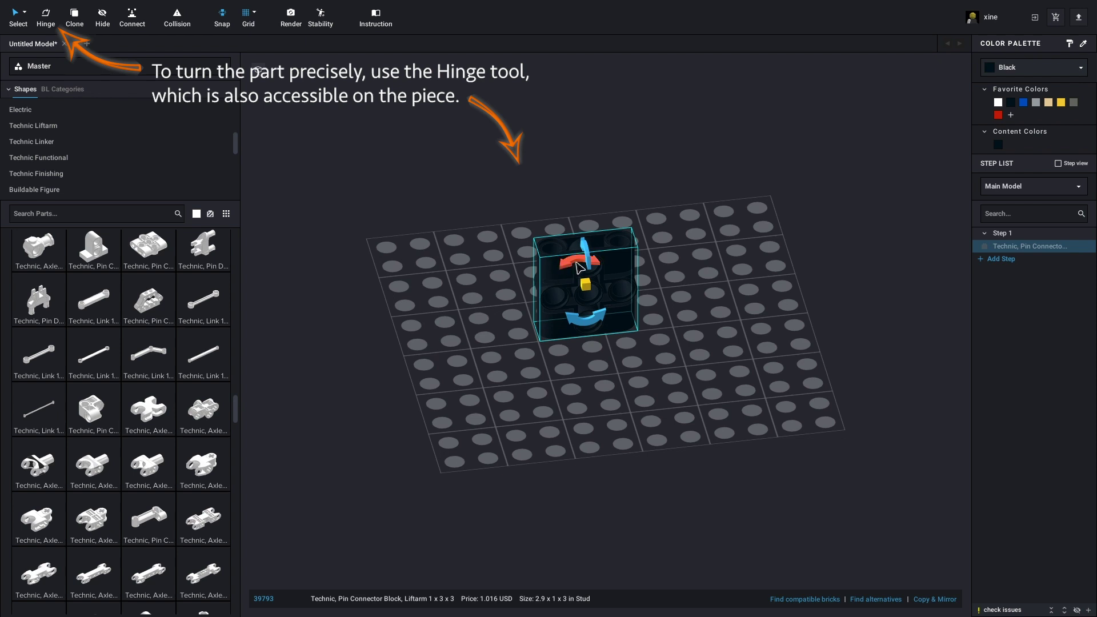
Step: Rotate the connector block to a new angle with the Hinge gizmo
{"action": "left_click_drag", "start_coordinate": [580, 268], "coordinate": [602, 272]}
{"action": "right_click_drag", "start_coordinate": [663, 289], "coordinate": [725, 287]}
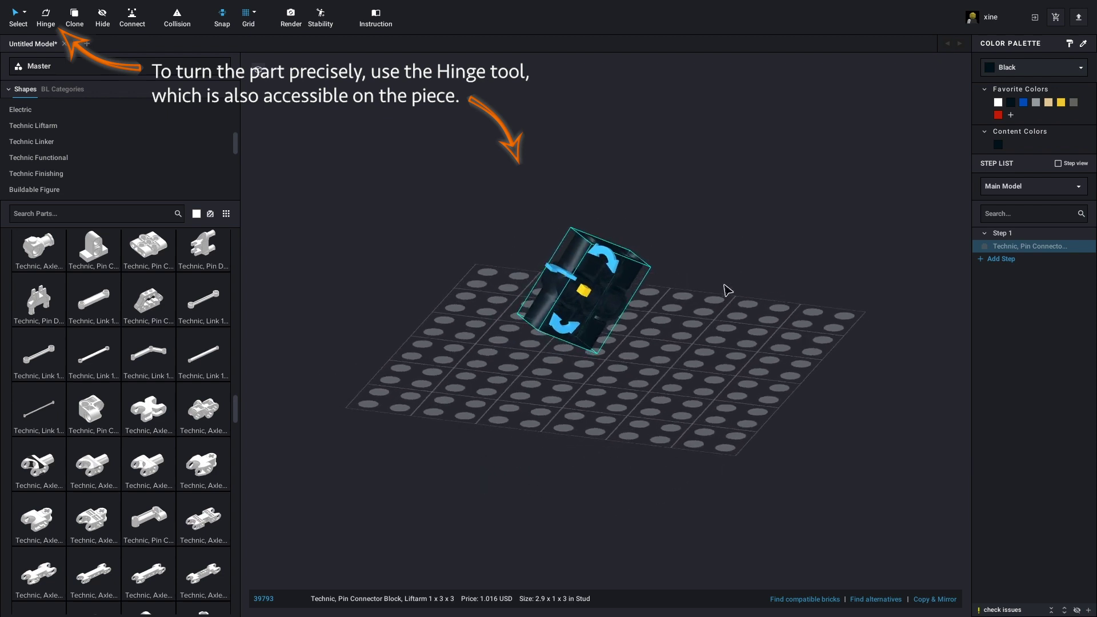
{"action": "left_click", "coordinate": [696, 300]}
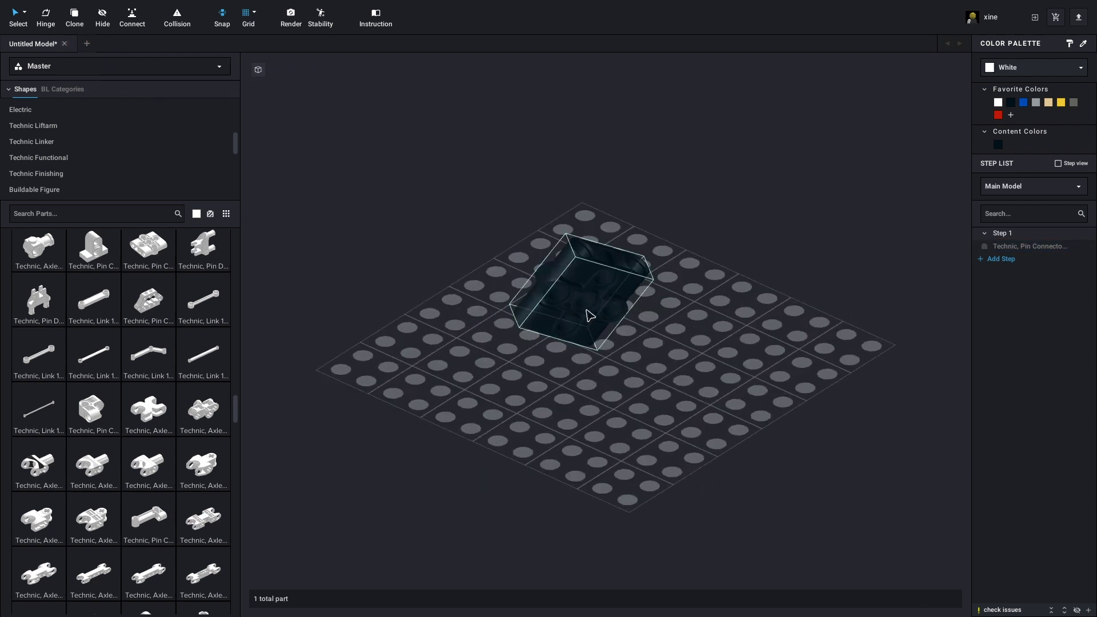
Step: Move the block with the translate gizmo to X 304, Y 60
{"action": "left_click", "coordinate": [572, 282]}
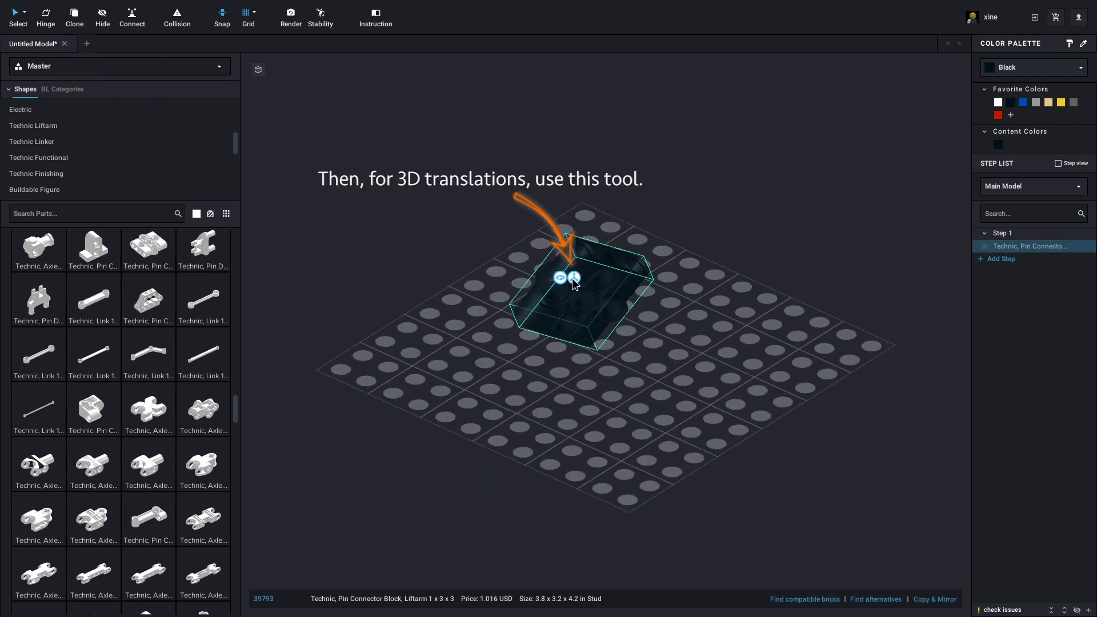
{"action": "left_click_drag", "start_coordinate": [565, 288], "coordinate": [617, 278]}
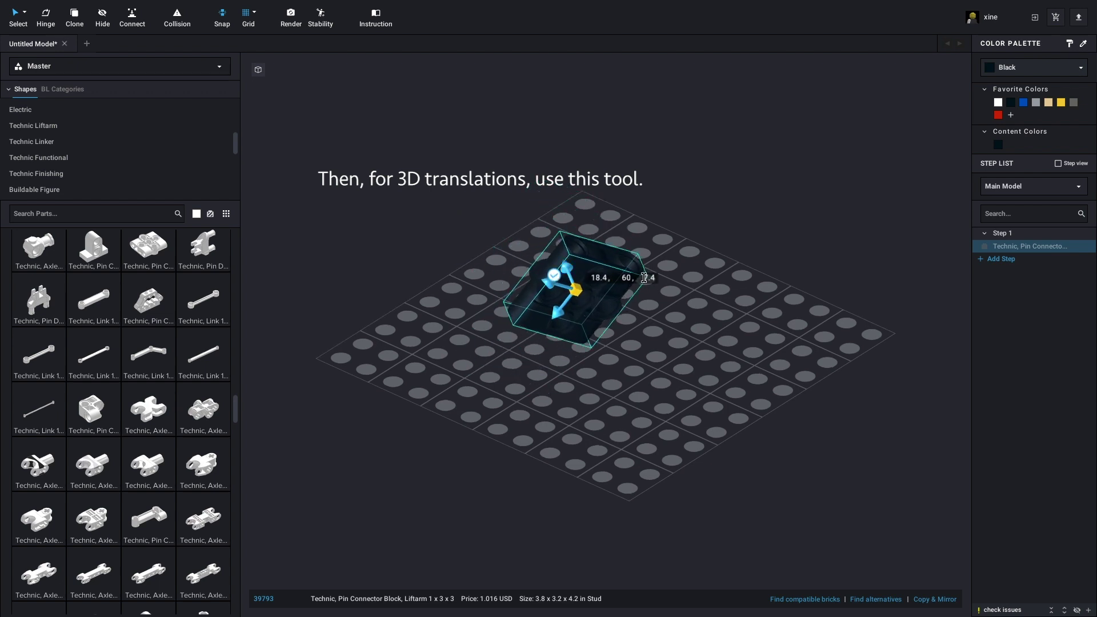
{"action": "key", "text": "Return"}
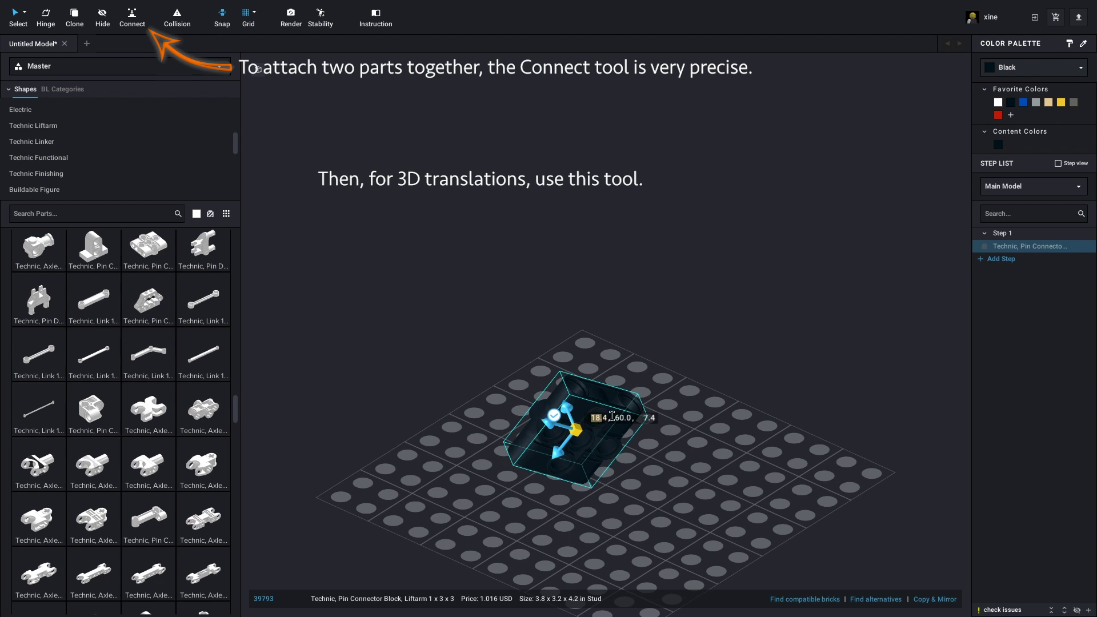
{"action": "key", "text": "Return"}
{"action": "middle_click_drag", "start_coordinate": [428, 529], "coordinate": [556, 389]}
Step: Set the connector block as the model's origin
{"action": "left_click", "coordinate": [520, 407]}
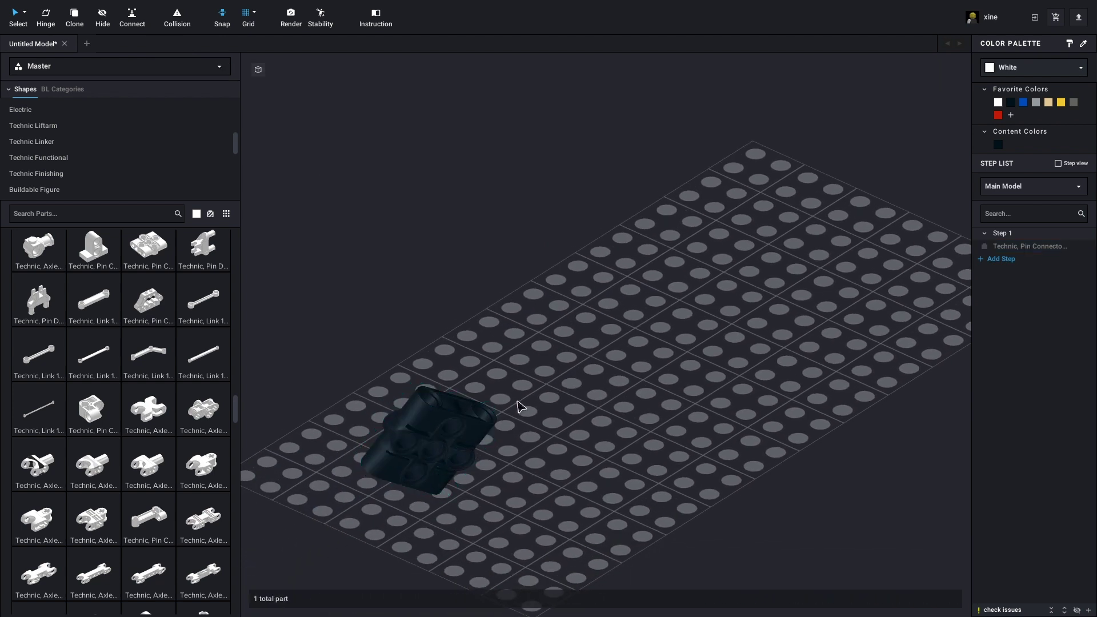
{"action": "left_click", "coordinate": [455, 430]}
{"action": "right_click", "coordinate": [446, 425]}
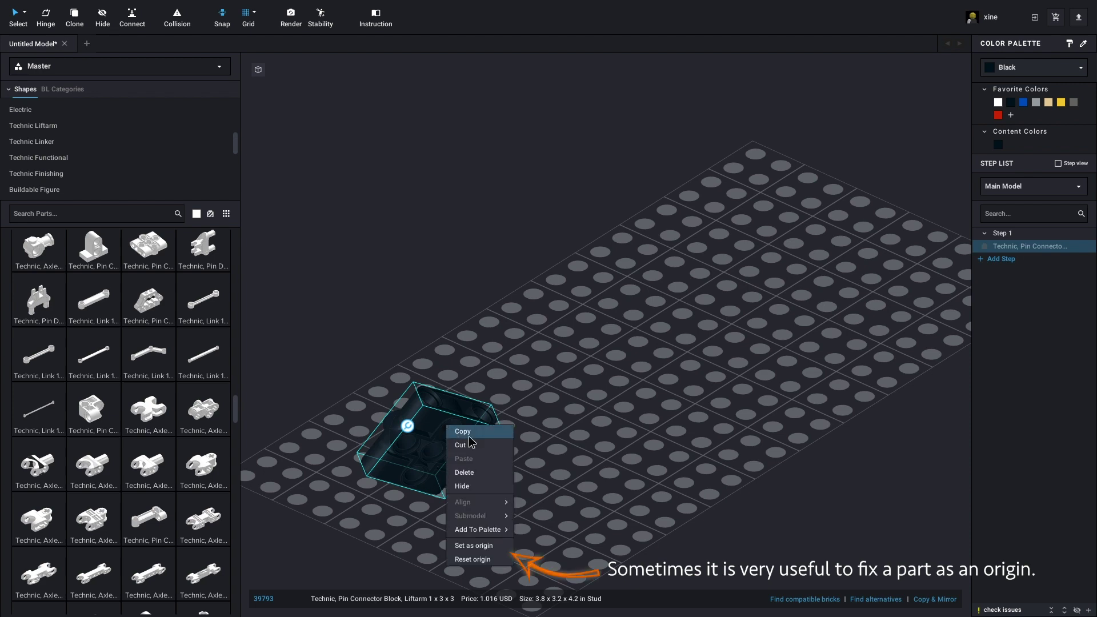
{"action": "left_click", "coordinate": [474, 546]}
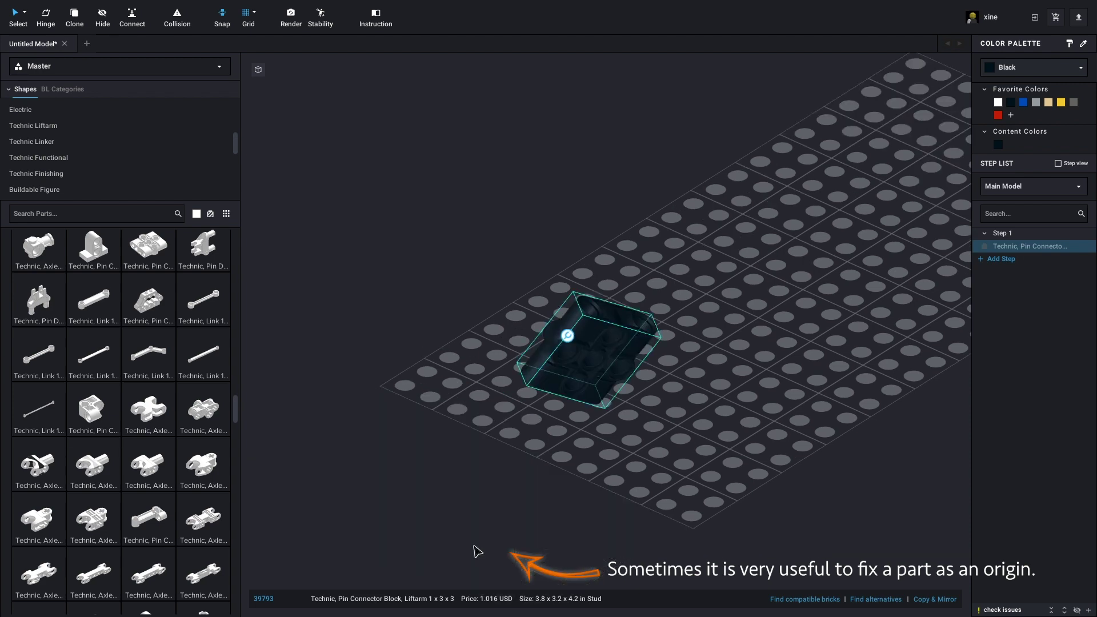
Step: Add the block to a new StudioTutorial palette and switch to that palette
{"action": "right_click_drag", "start_coordinate": [591, 399], "coordinate": [857, 421]}
{"action": "left_click", "coordinate": [648, 432]}
{"action": "right_click_drag", "start_coordinate": [647, 431], "coordinate": [659, 431]}
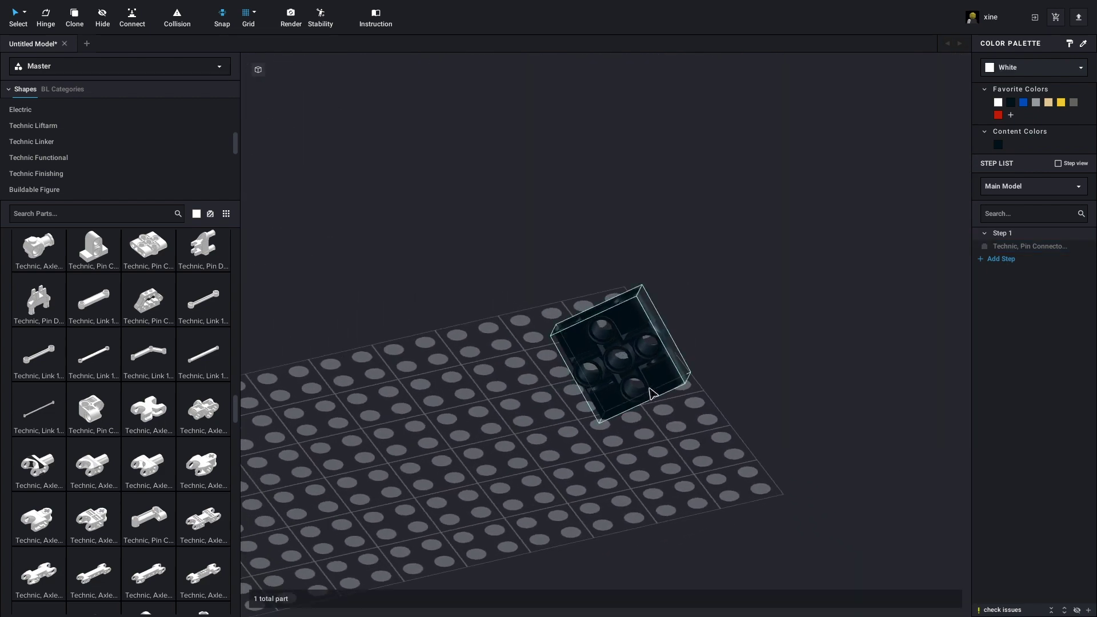
{"action": "right_click", "coordinate": [650, 355]}
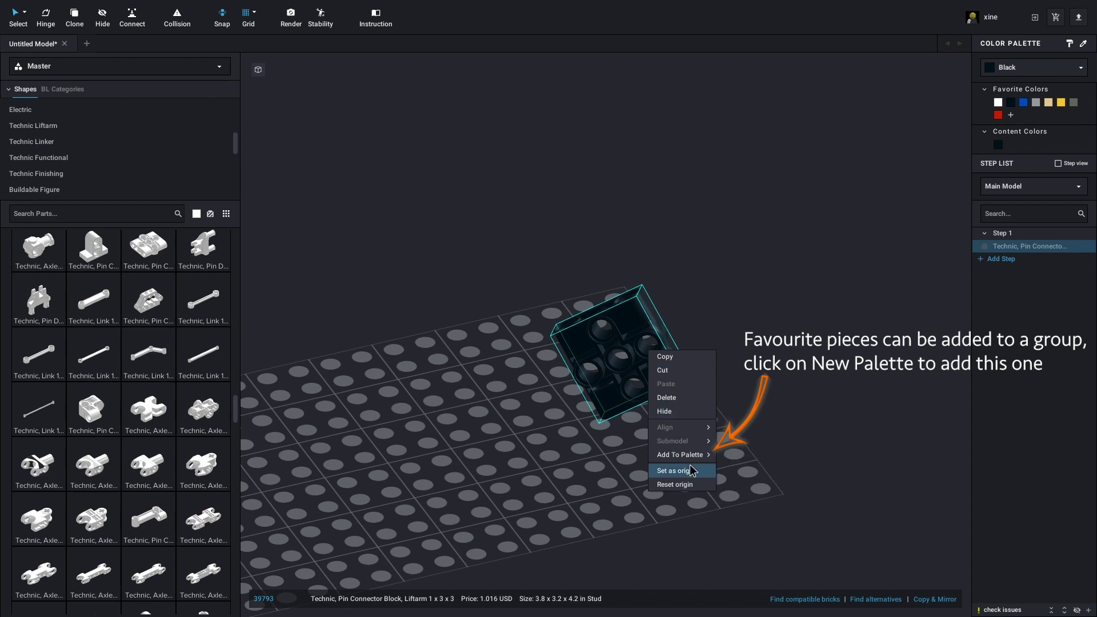
{"action": "mouse_move", "coordinate": [694, 454]}
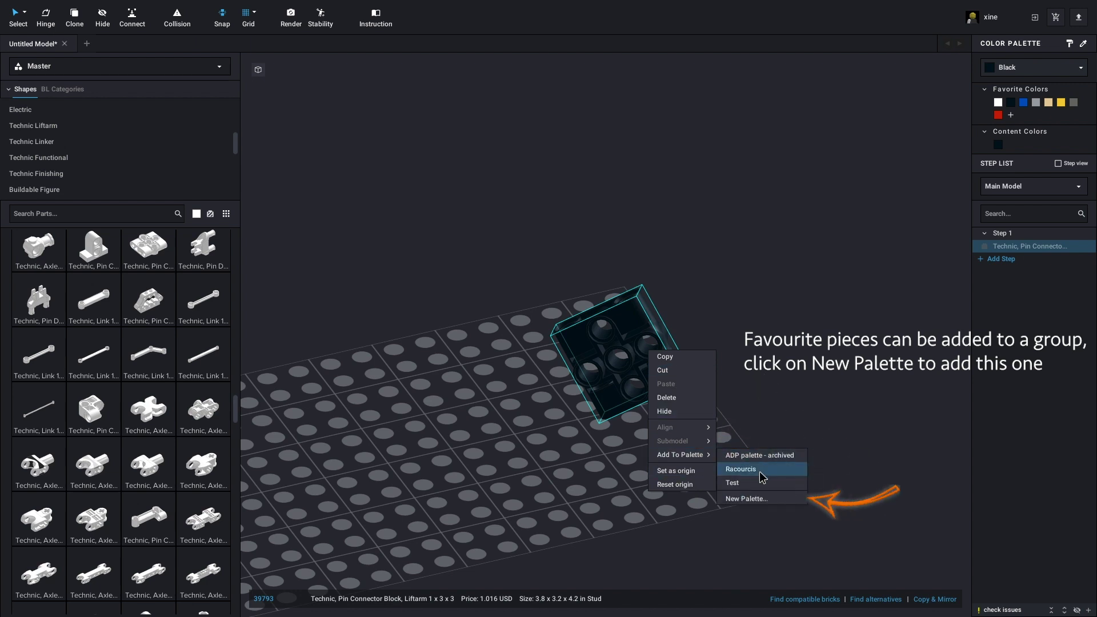
{"action": "left_click", "coordinate": [758, 500]}
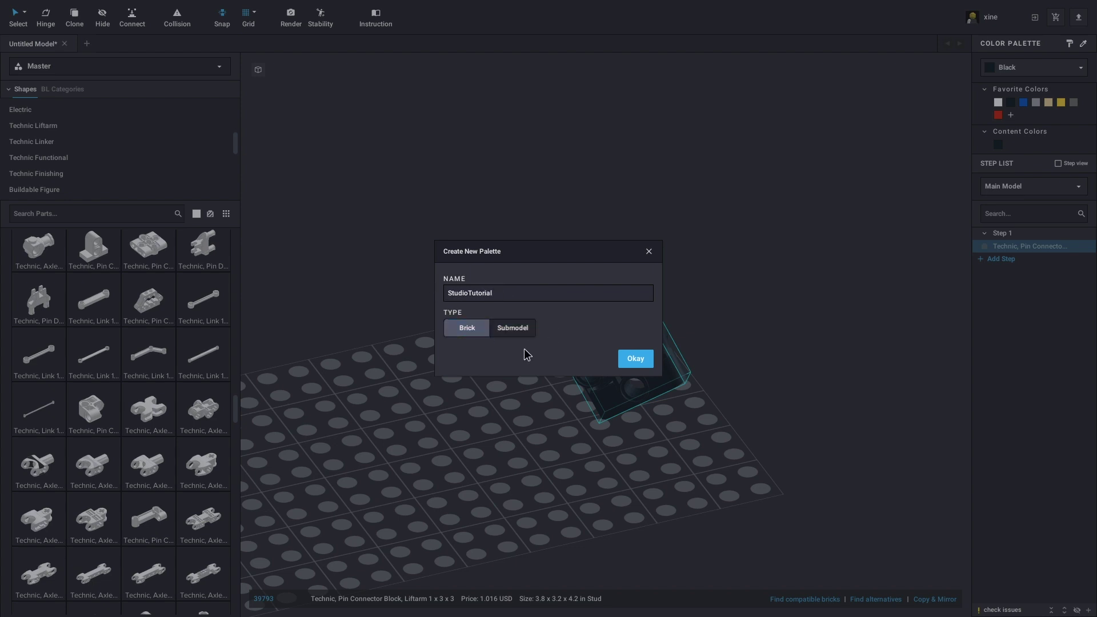
{"action": "left_click", "coordinate": [635, 360]}
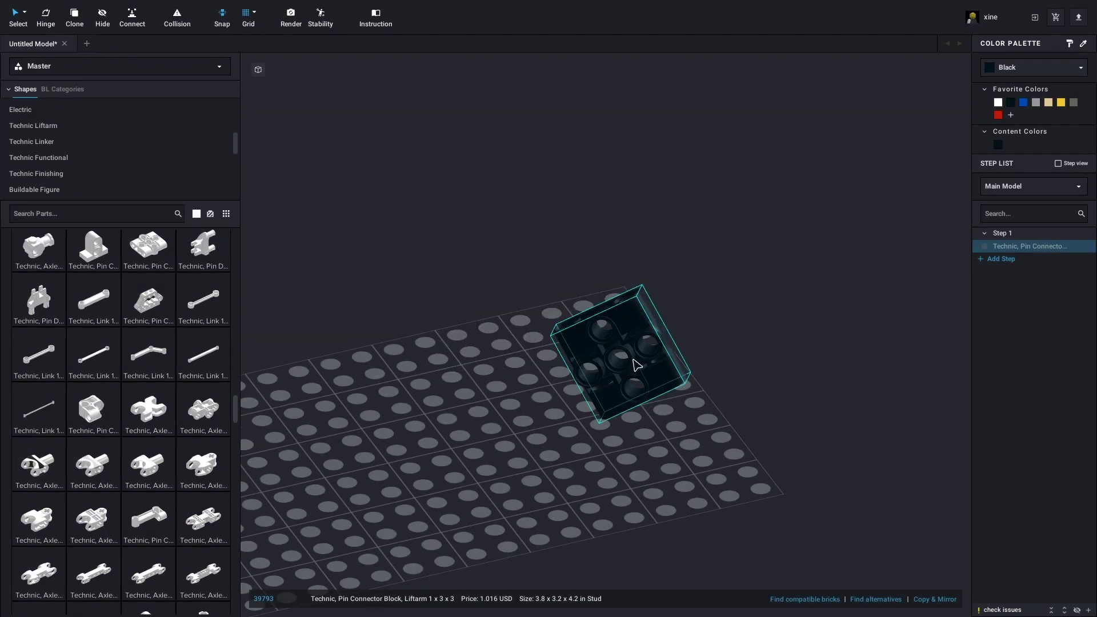
{"action": "left_click", "coordinate": [153, 72]}
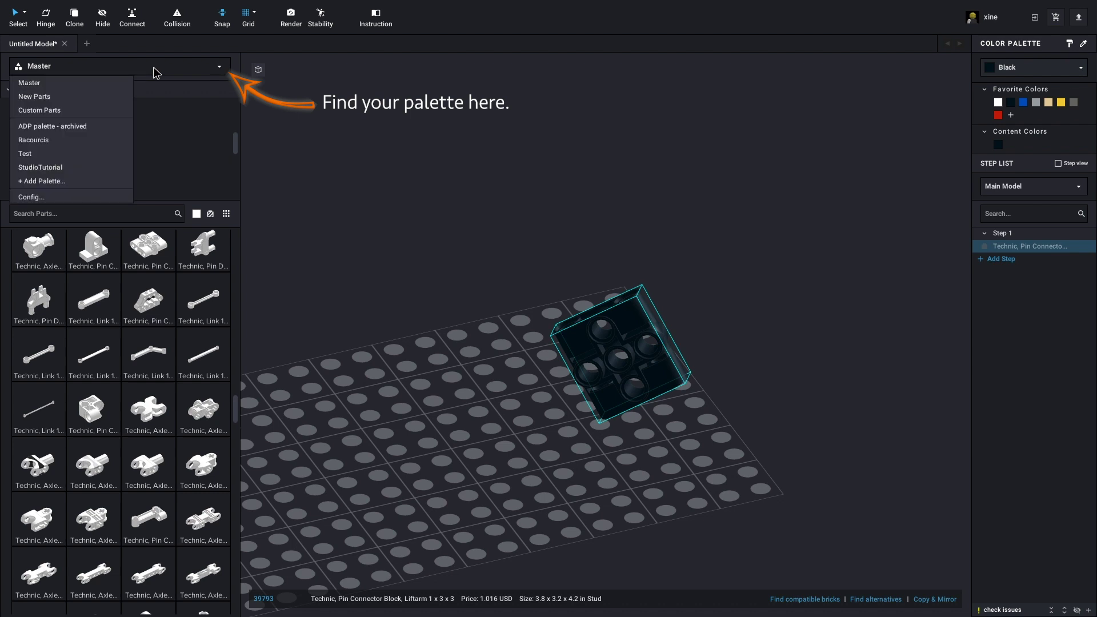
{"action": "left_click", "coordinate": [65, 168]}
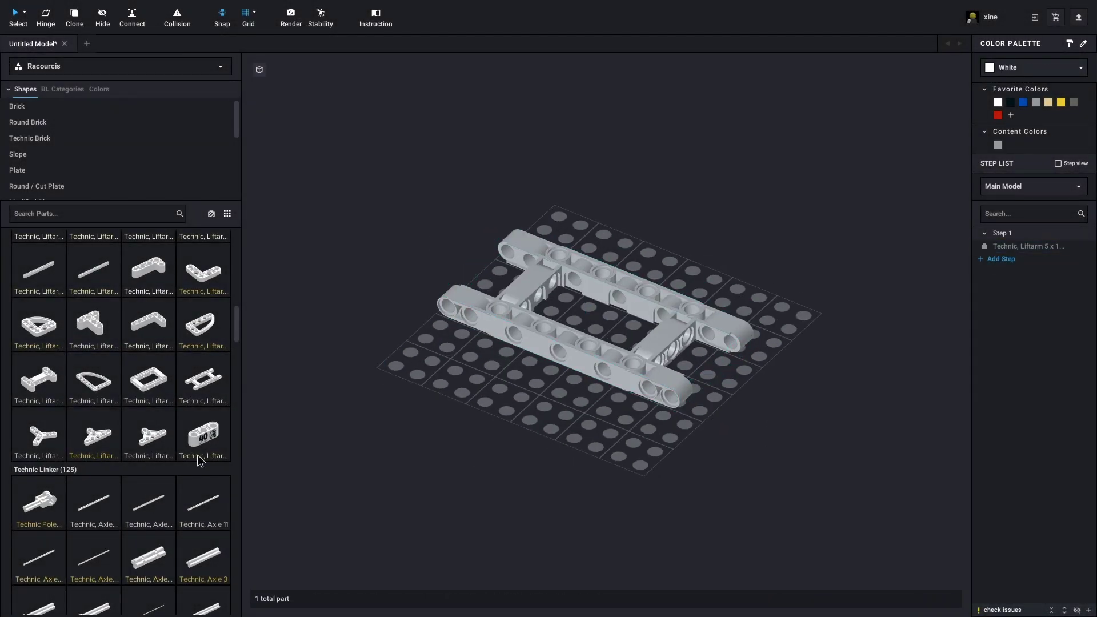
Step: Search for wheels and fit them onto the axles, completing the 20-part chassis
{"action": "scroll", "coordinate": [197, 440], "scroll_direction": "down", "scroll_amount": 10}
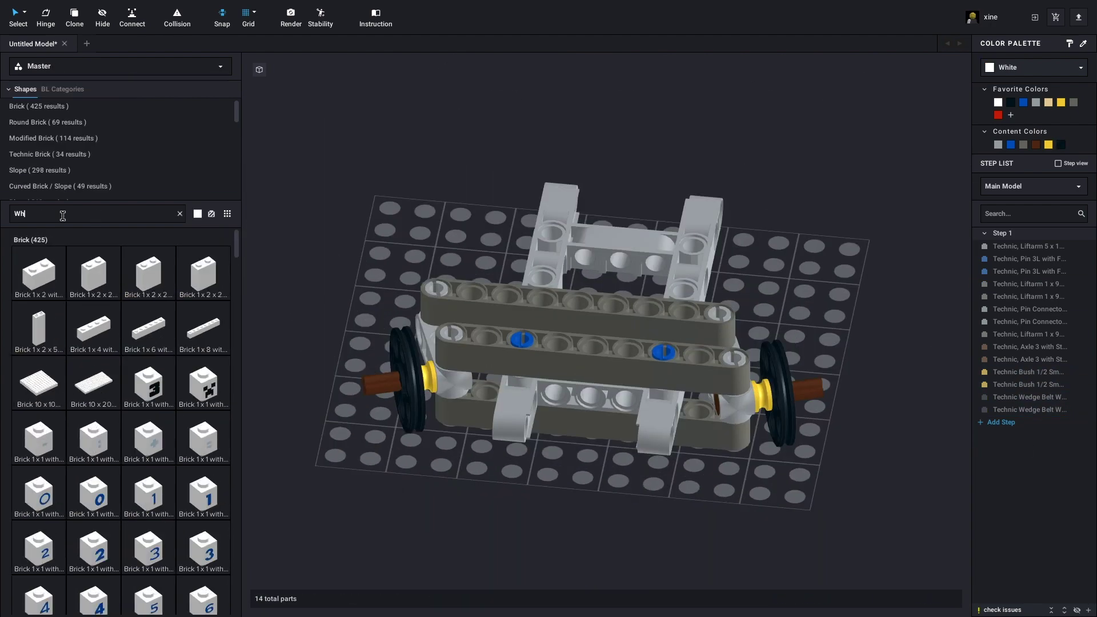
{"action": "type", "text": "eel"}
{"action": "scroll", "coordinate": [91, 419], "scroll_direction": "down", "scroll_amount": 20}
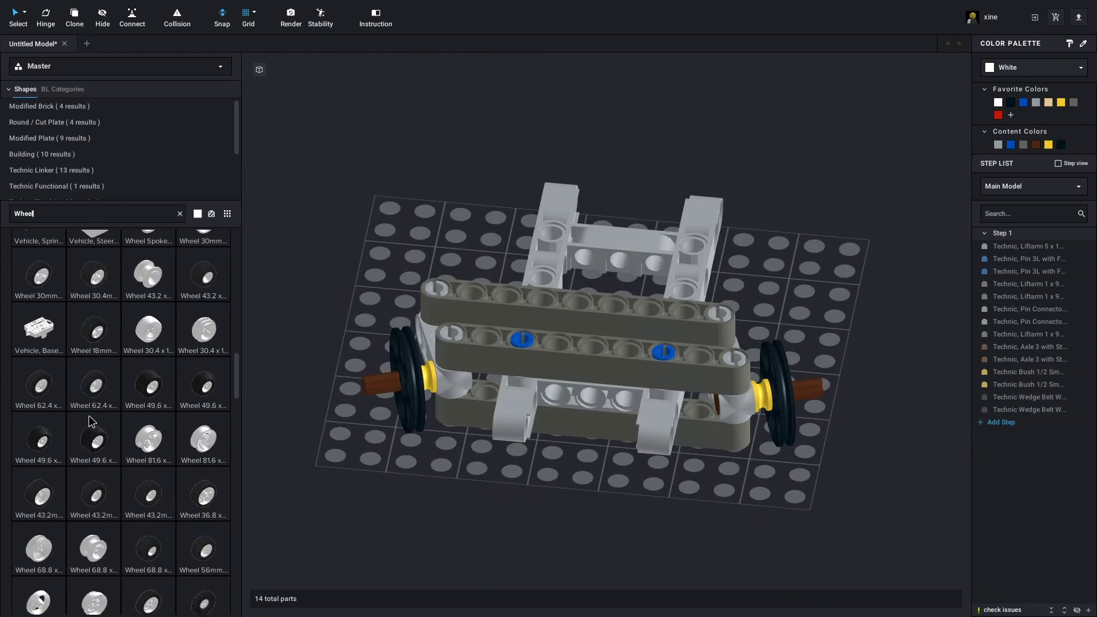
{"action": "scroll", "coordinate": [159, 537], "scroll_direction": "up", "scroll_amount": 10}
{"action": "left_click_drag", "start_coordinate": [150, 529], "coordinate": [362, 503]}
{"action": "key", "text": "Delete"}
{"action": "scroll", "coordinate": [94, 418], "scroll_direction": "up", "scroll_amount": 2}
{"action": "left_click_drag", "start_coordinate": [39, 310], "coordinate": [374, 396]}
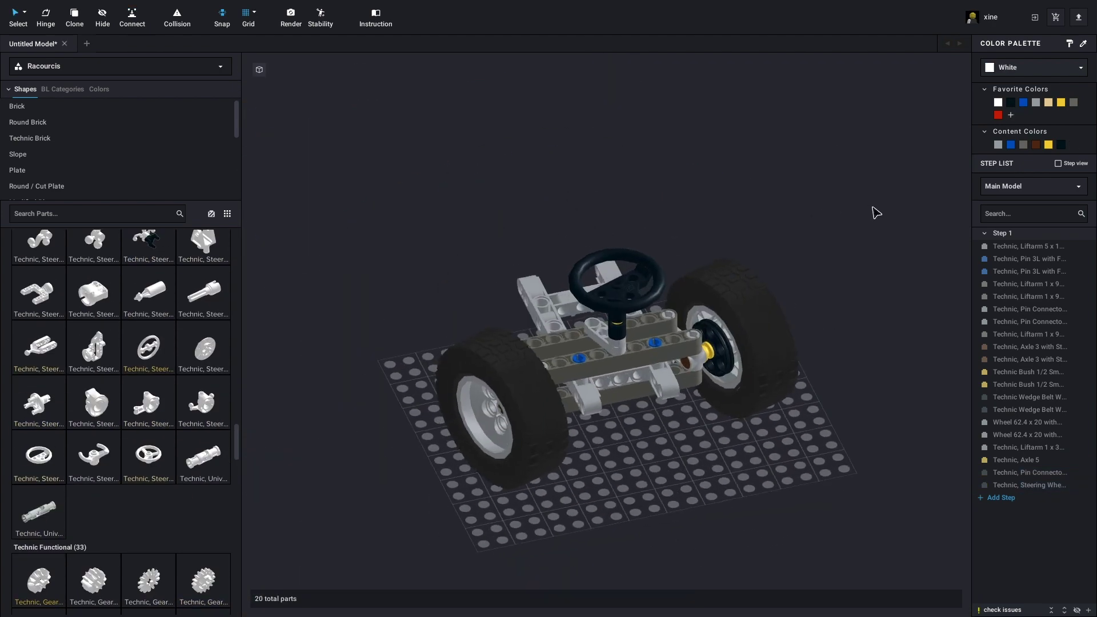
{"action": "right_click_drag", "start_coordinate": [877, 212], "coordinate": [754, 220]}
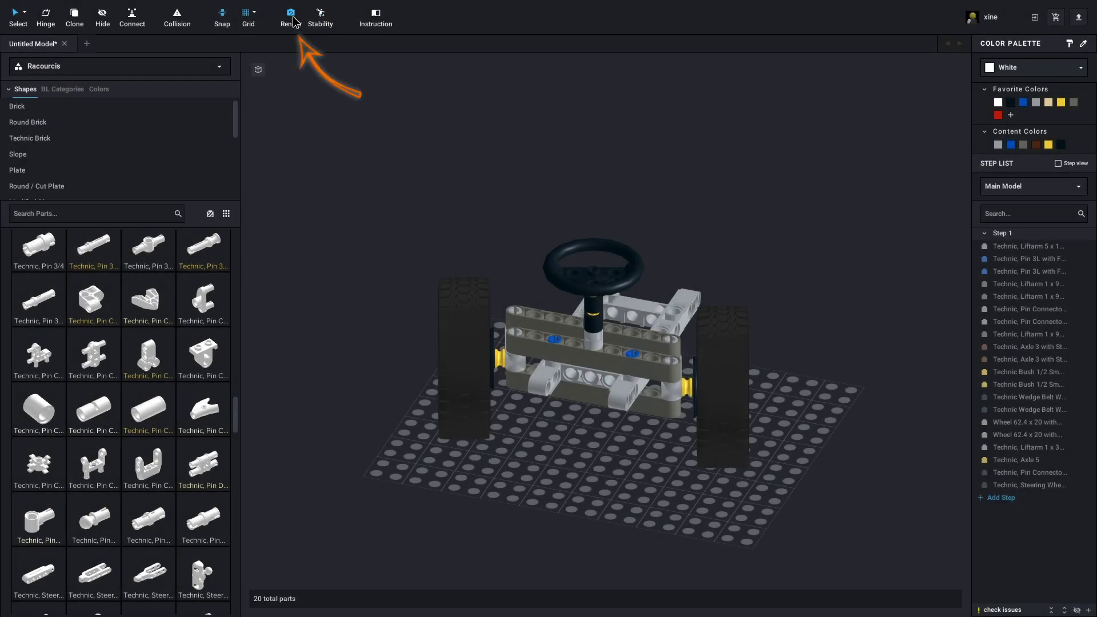
Step: Open Render and turn the chassis preview to a three-quarter view
{"action": "left_click", "coordinate": [290, 17]}
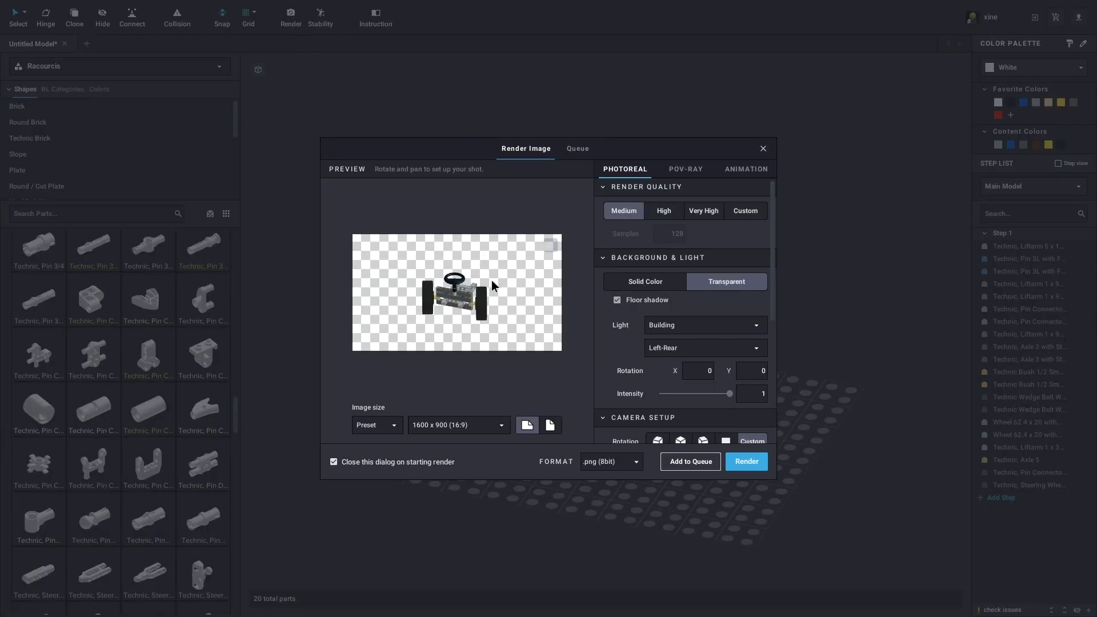
{"action": "left_click_drag", "start_coordinate": [490, 290], "coordinate": [415, 297]}
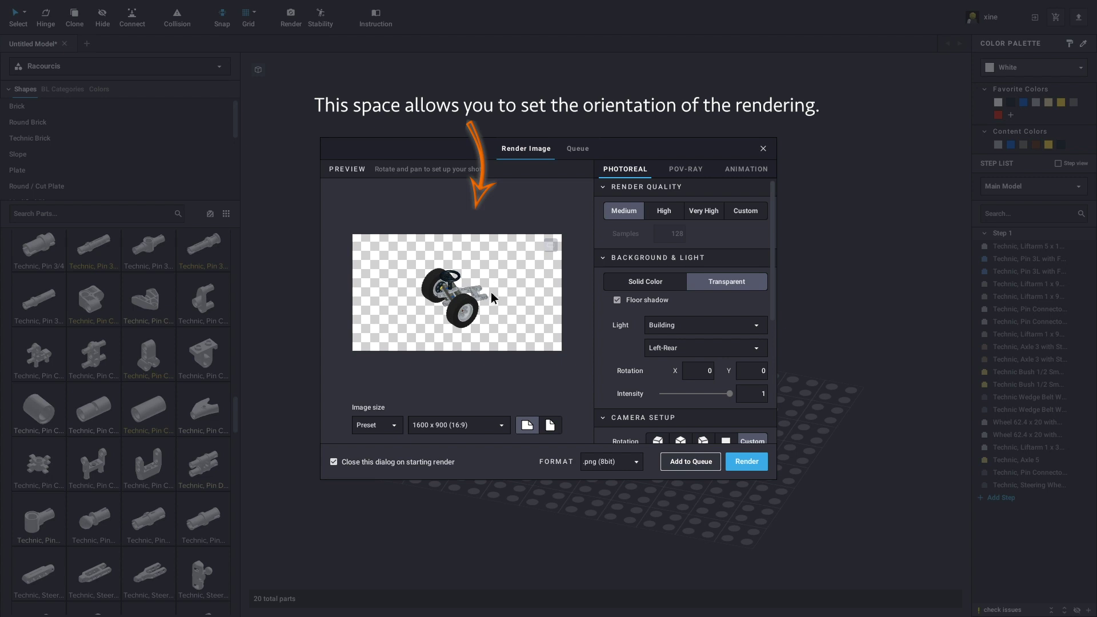
{"action": "scroll", "coordinate": [467, 312], "scroll_direction": "up", "scroll_amount": 3}
{"action": "right_click_drag", "start_coordinate": [468, 312], "coordinate": [416, 302]}
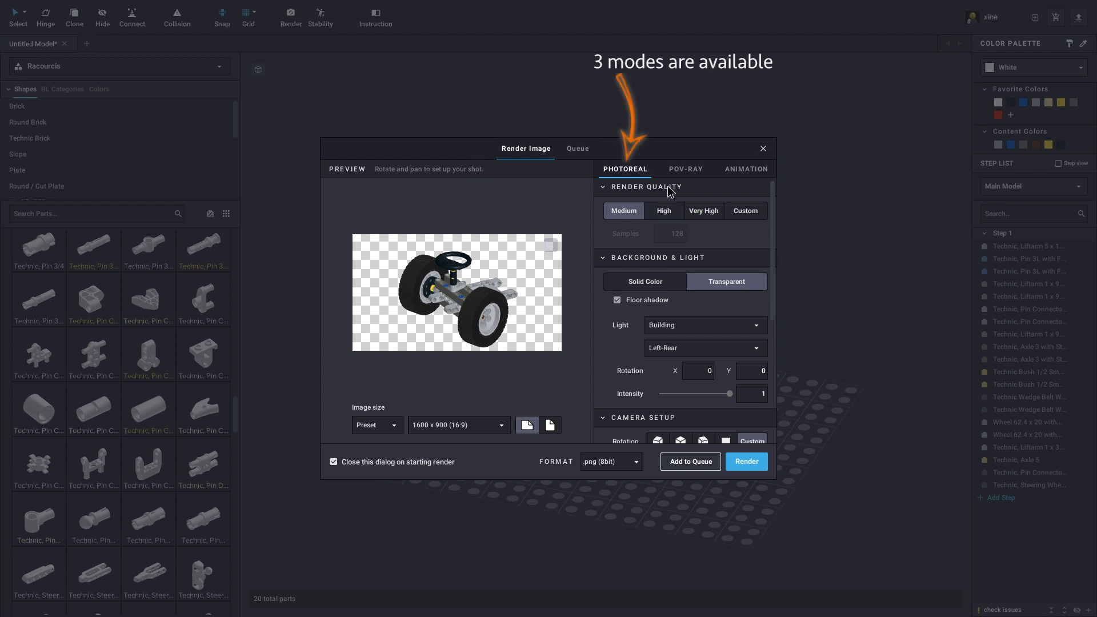
Step: Review POV-Ray and Animation options, set output to .png (8bit), then return to Photoreal
{"action": "left_click", "coordinate": [691, 171]}
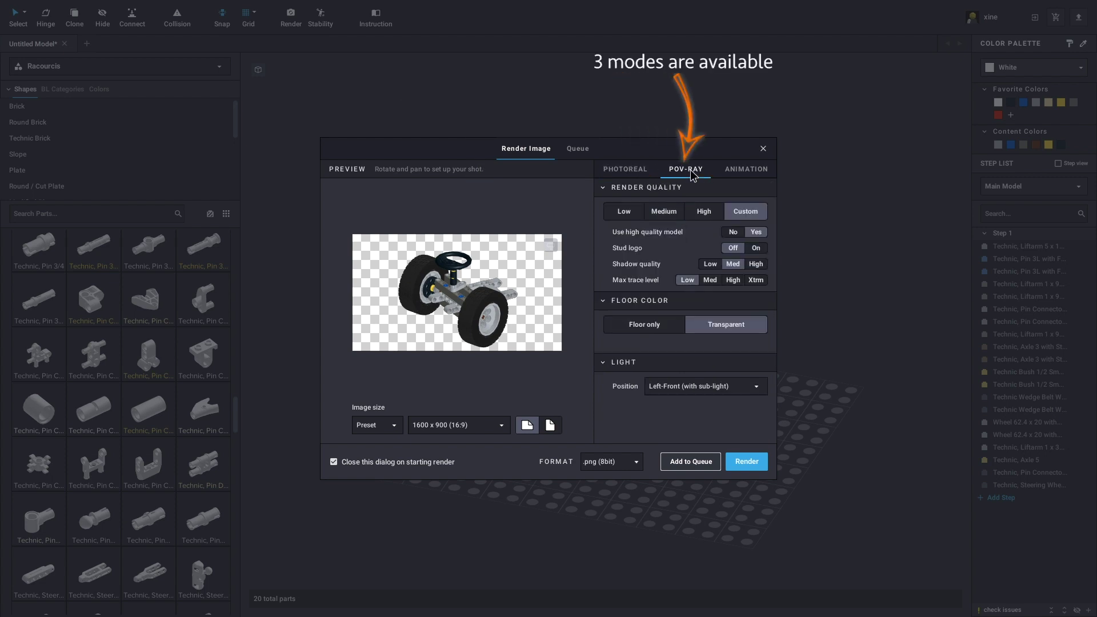
{"action": "left_click", "coordinate": [761, 171]}
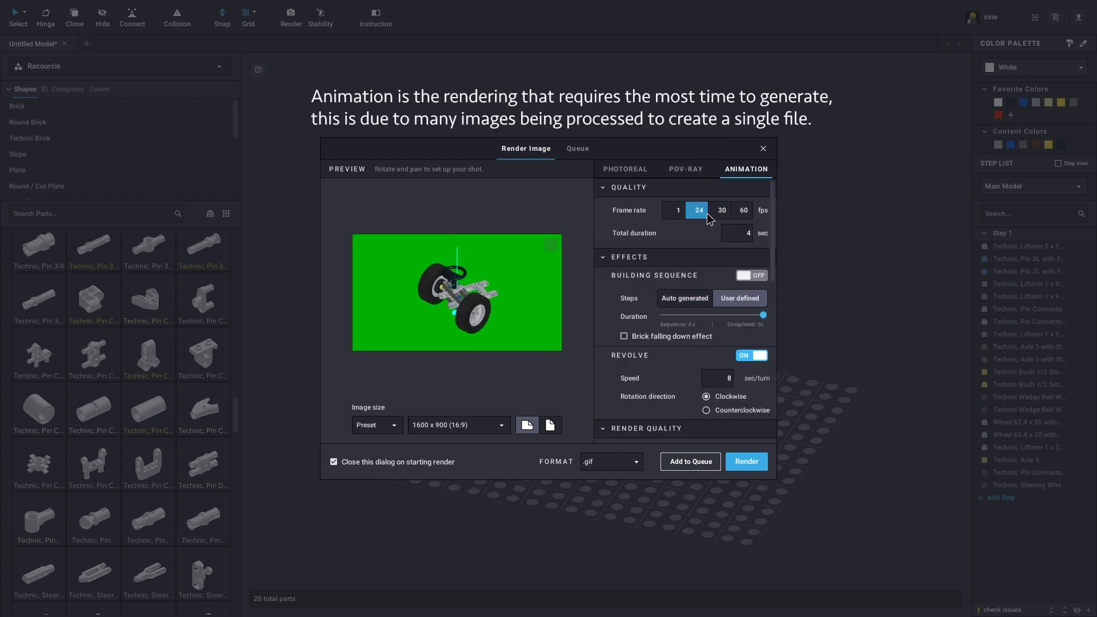
{"action": "scroll", "coordinate": [712, 303], "scroll_direction": "down", "scroll_amount": 5}
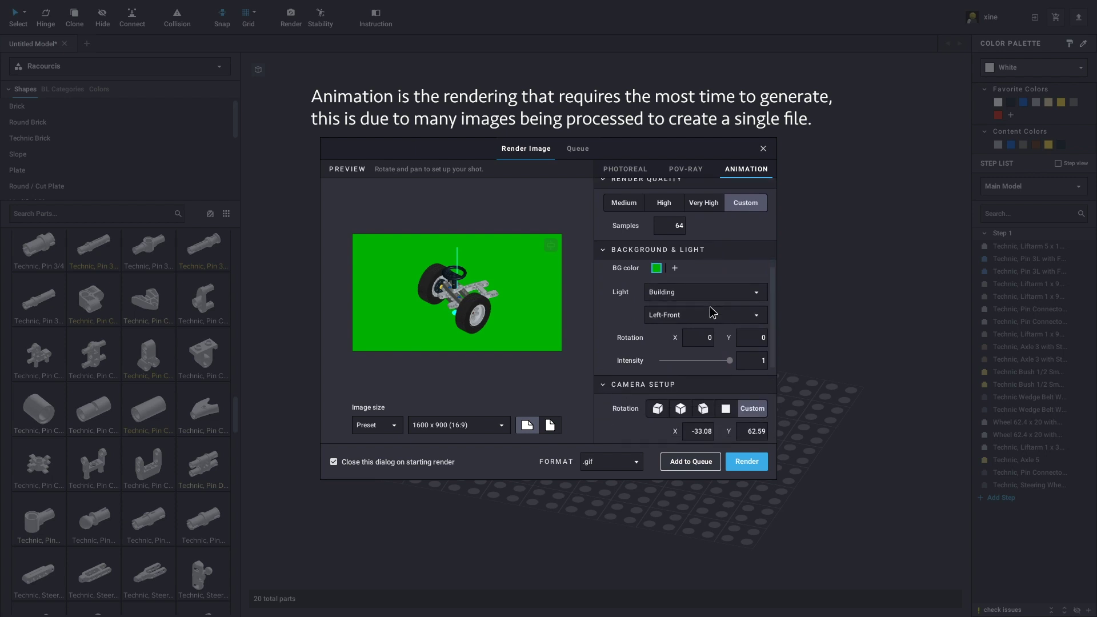
{"action": "scroll", "coordinate": [711, 312], "scroll_direction": "down", "scroll_amount": 4}
{"action": "left_click", "coordinate": [634, 468]}
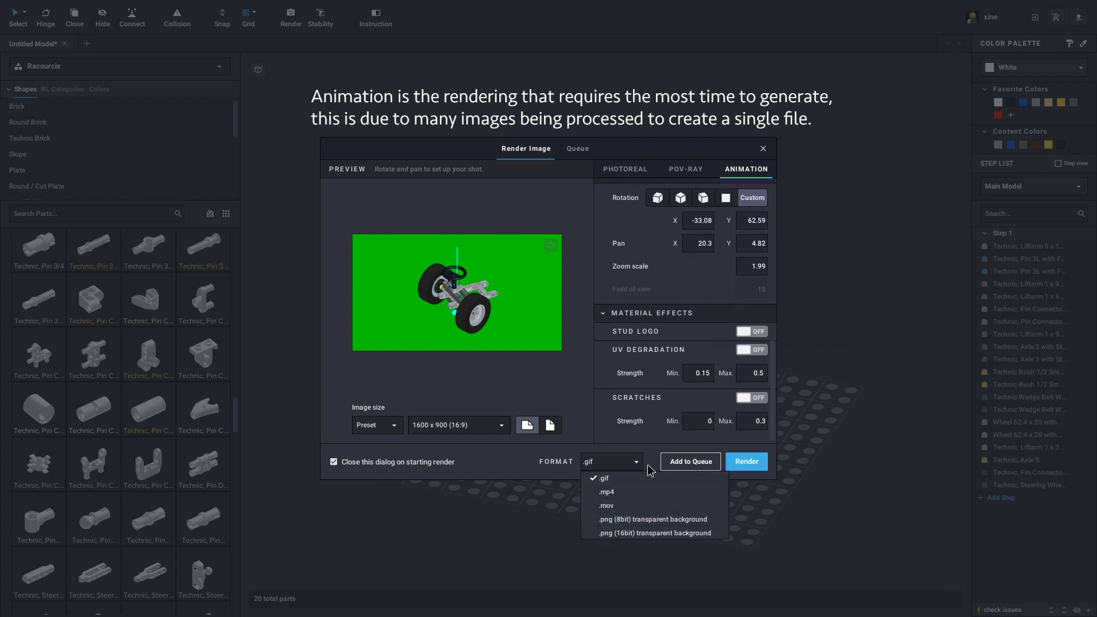
{"action": "left_click", "coordinate": [653, 519]}
{"action": "left_click", "coordinate": [629, 169]}
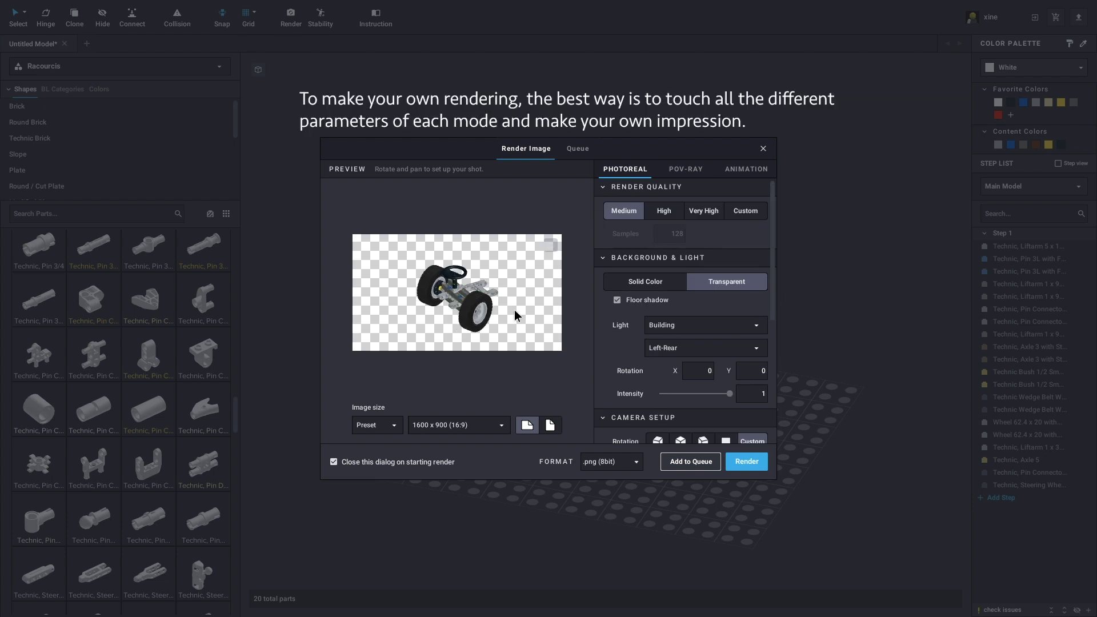
Step: Reorient the render preview by trying several preset camera angles
{"action": "scroll", "coordinate": [693, 362], "scroll_direction": "down", "scroll_amount": 3}
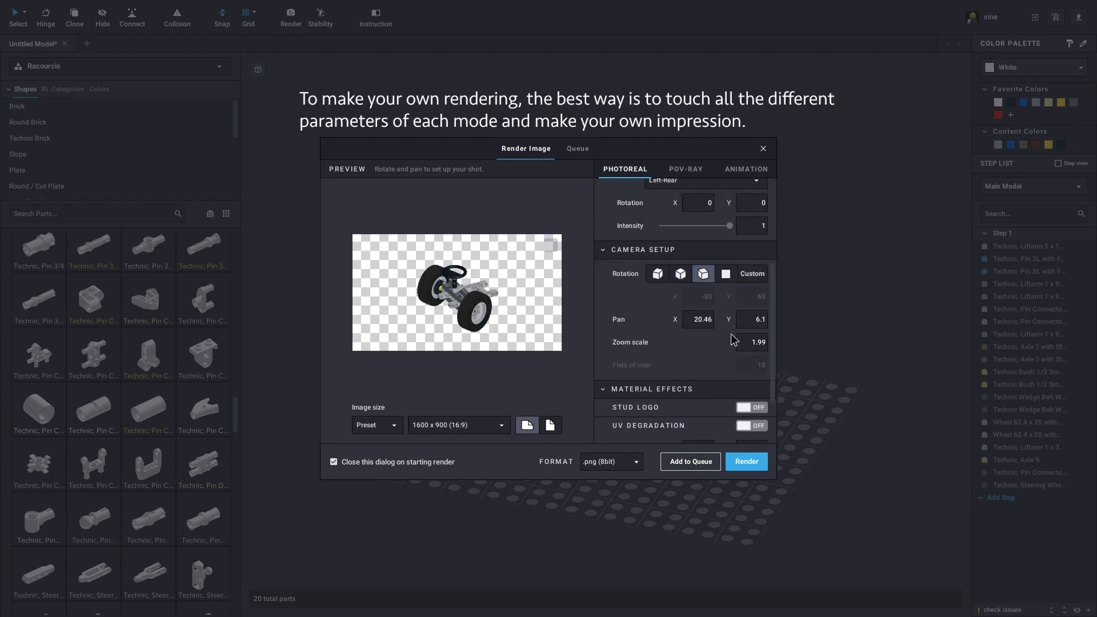
{"action": "right_click_drag", "start_coordinate": [491, 310], "coordinate": [523, 312]}
{"action": "left_click", "coordinate": [661, 274]}
{"action": "left_click", "coordinate": [703, 274]}
{"action": "middle_click_drag", "start_coordinate": [491, 315], "coordinate": [442, 327]}
{"action": "left_click", "coordinate": [675, 276]}
Step: Keep the 1600 x 900 image size and the Building lighting preset
{"action": "scroll", "coordinate": [668, 343], "scroll_direction": "down", "scroll_amount": 3}
{"action": "left_click", "coordinate": [500, 430]}
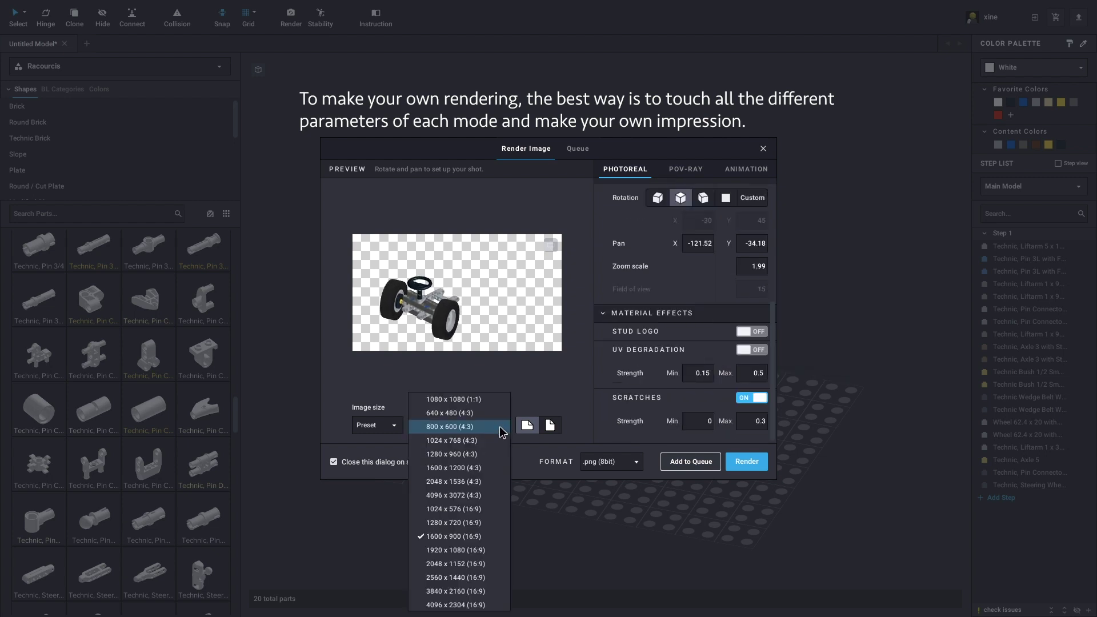
{"action": "left_click", "coordinate": [390, 425]}
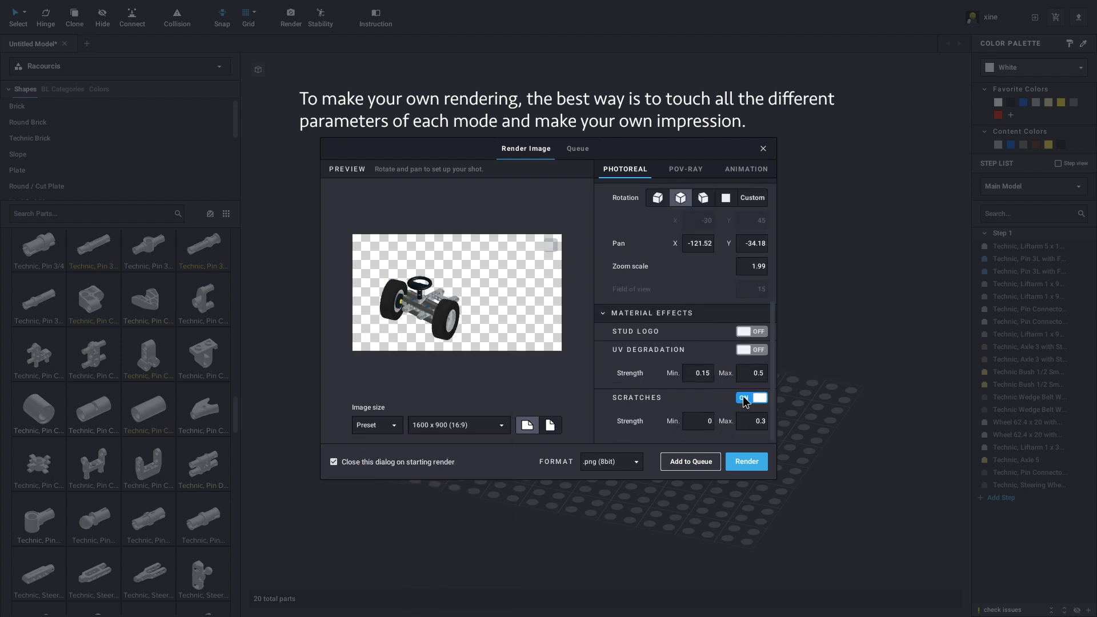
{"action": "scroll", "coordinate": [743, 354], "scroll_direction": "up", "scroll_amount": 5}
{"action": "left_click", "coordinate": [689, 325]}
{"action": "left_click", "coordinate": [680, 342]}
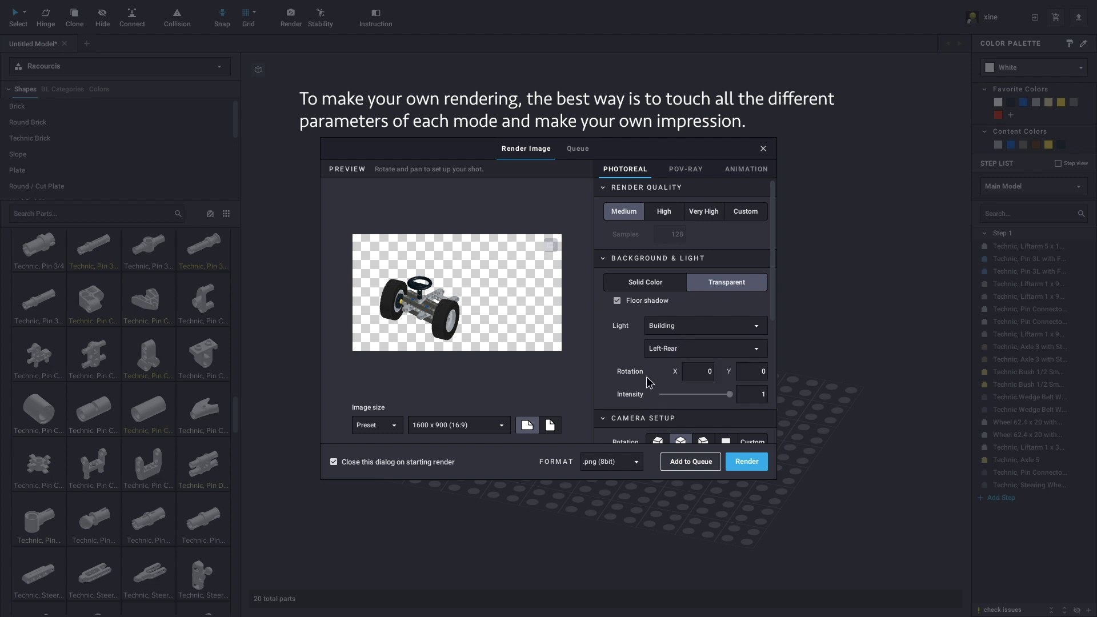
Step: Add the render to the queue and confirm the UntitledModel_2.png entry is listed
{"action": "left_click", "coordinate": [696, 465]}
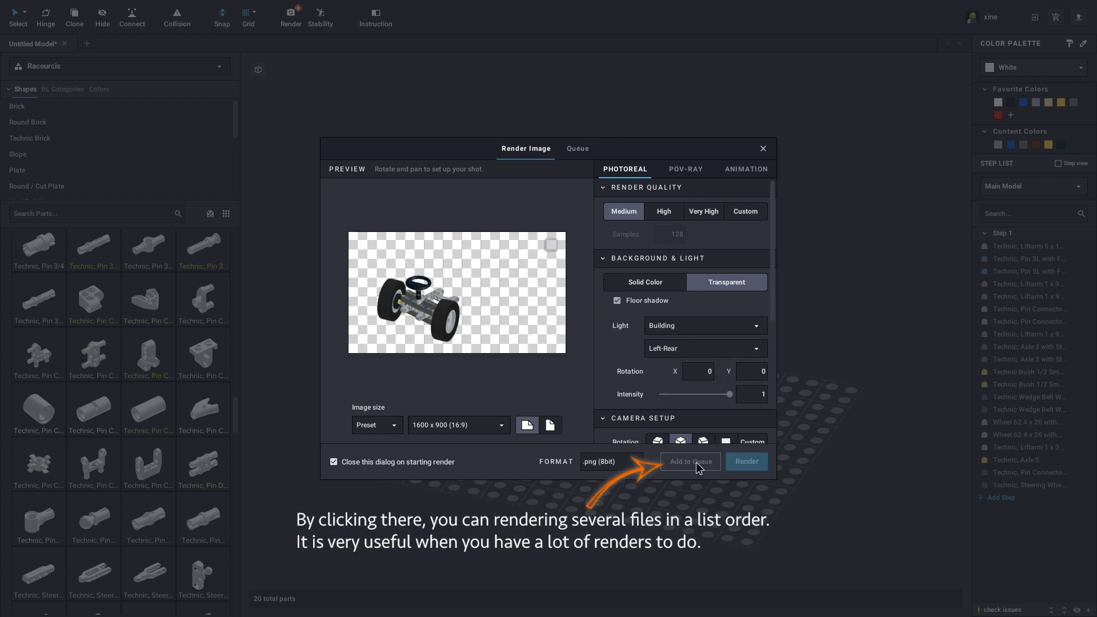
{"action": "left_click", "coordinate": [579, 149]}
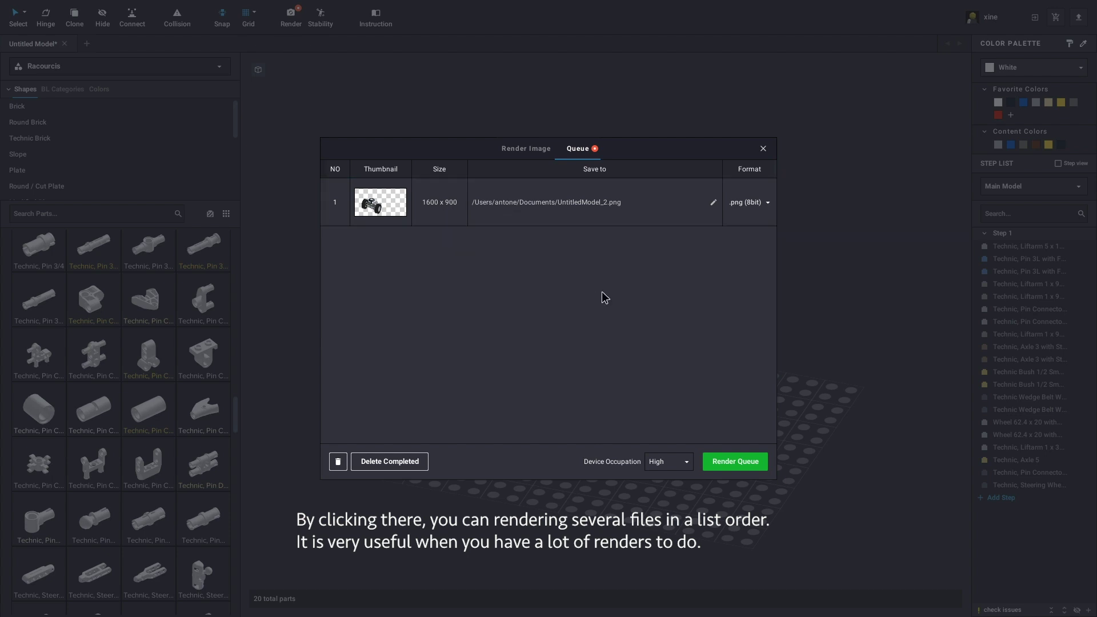
{"action": "left_click", "coordinate": [584, 217]}
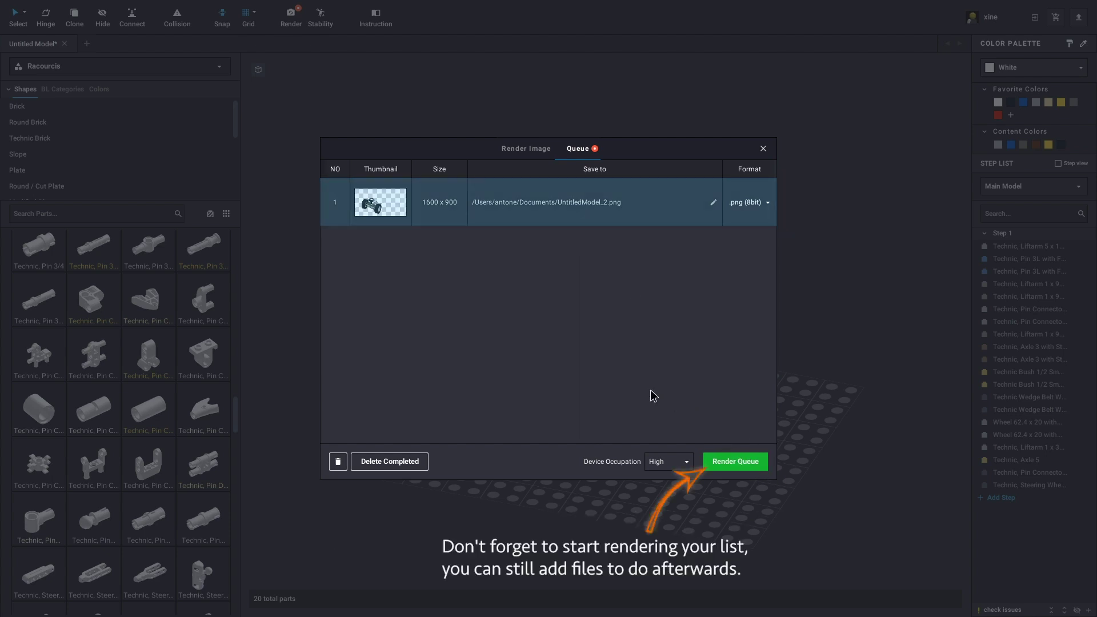
{"action": "left_click", "coordinate": [531, 152]}
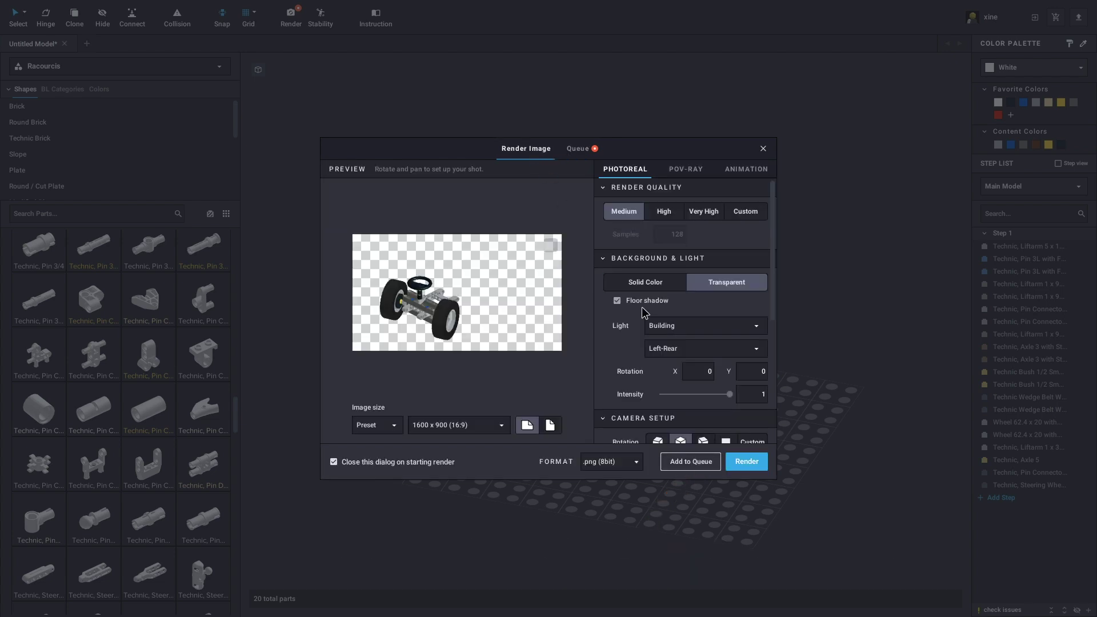
Step: Render the image immediately and save it as StudioTutorial on the Desktop
{"action": "left_click", "coordinate": [752, 469]}
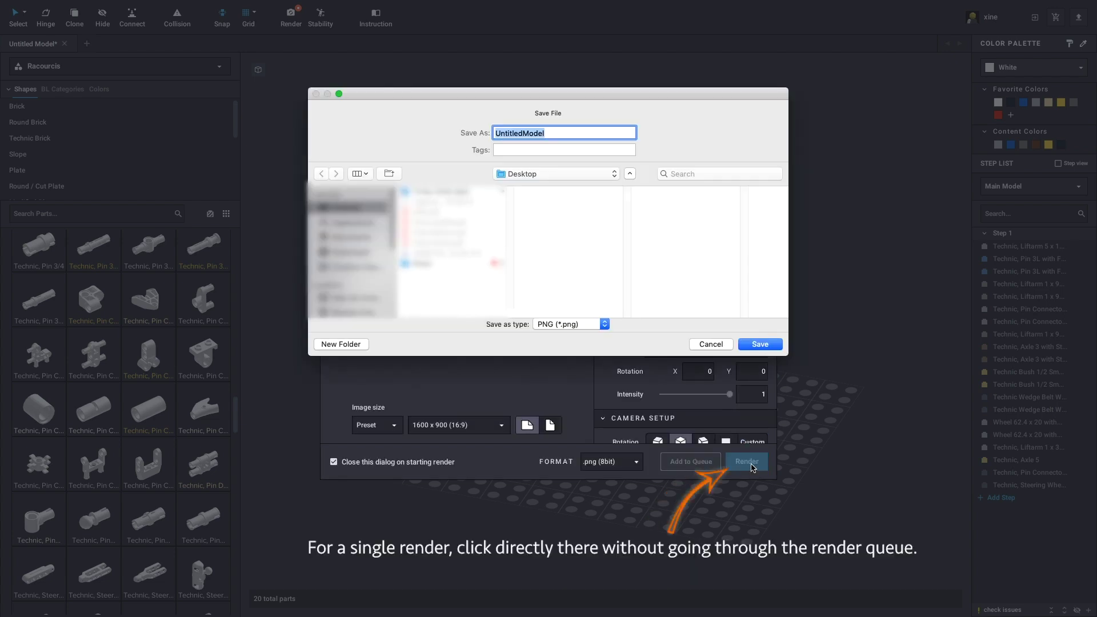
{"action": "type", "text": "StudioTutorial"}
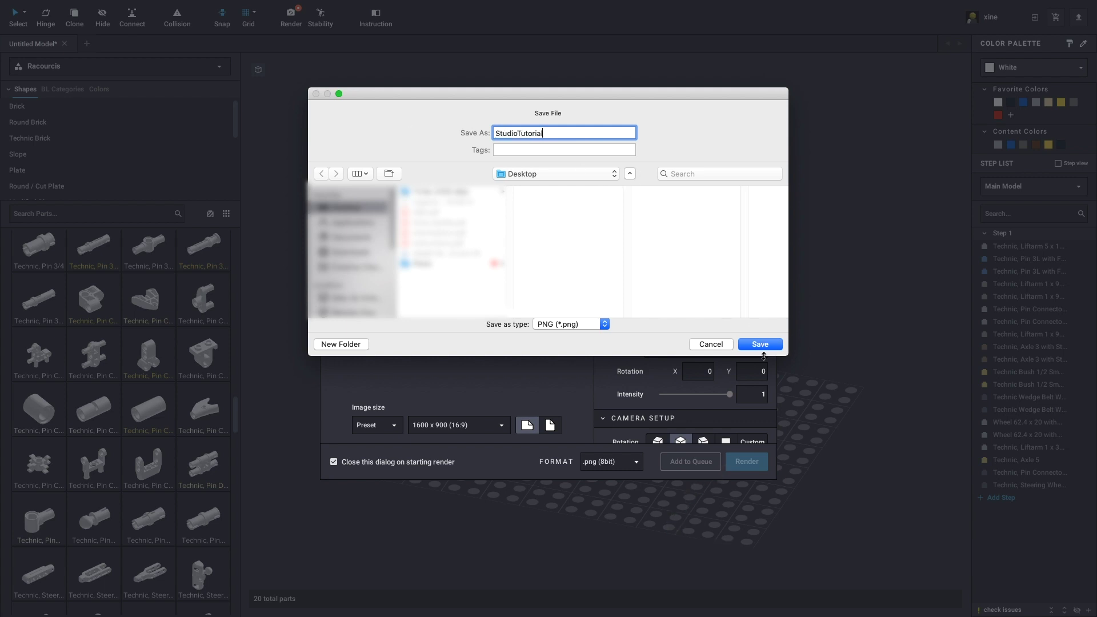
{"action": "left_click", "coordinate": [756, 346]}
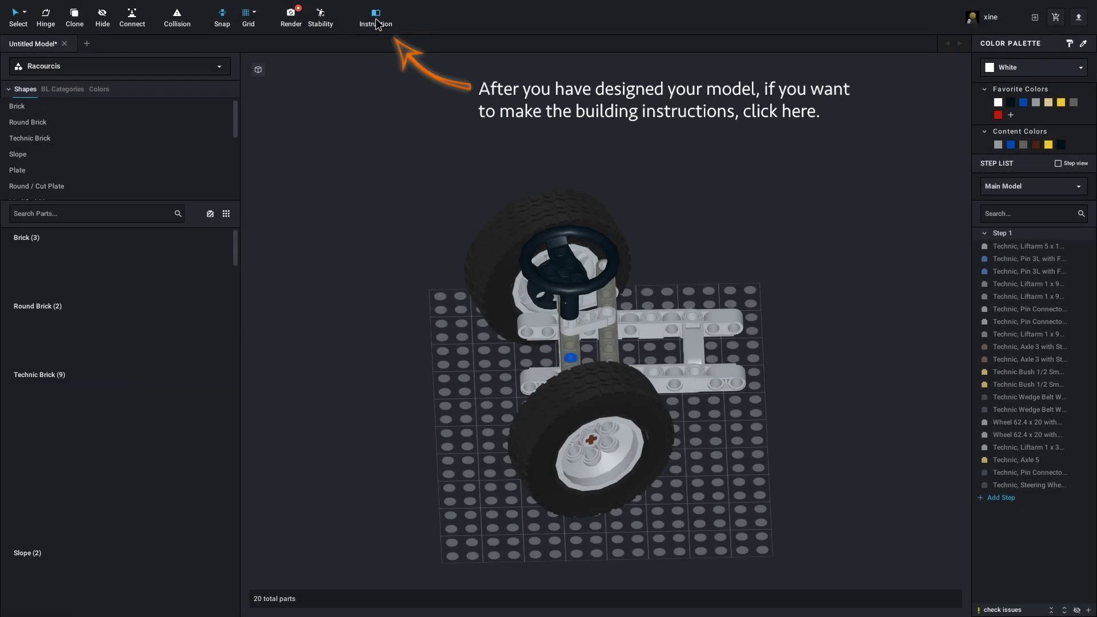
Step: Switch to Instruction mode, enlarge the parts list, and select the H-frame
{"action": "left_click", "coordinate": [375, 18]}
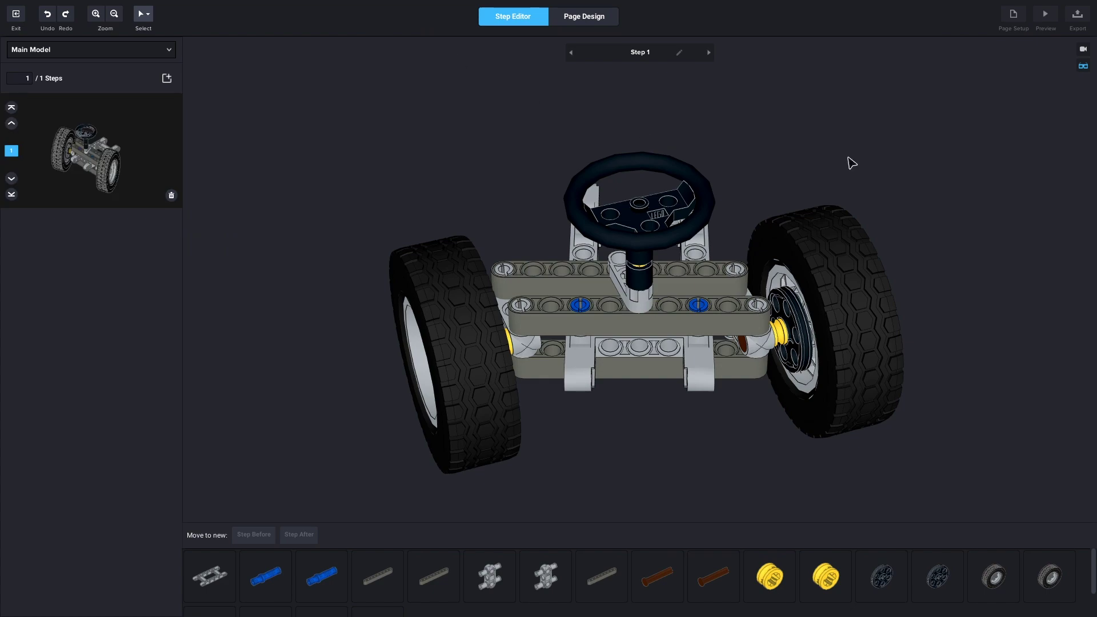
{"action": "mouse_move", "coordinate": [852, 163]}
{"action": "right_mouse_down"}
{"action": "mouse_move", "coordinate": [729, 161]}
{"action": "mouse_move", "coordinate": [746, 274]}
{"action": "mouse_move", "coordinate": [811, 284]}
{"action": "mouse_move", "coordinate": [800, 272]}
{"action": "mouse_move", "coordinate": [767, 277]}
{"action": "mouse_move", "coordinate": [779, 269]}
{"action": "mouse_move", "coordinate": [817, 301]}
{"action": "right_mouse_up"}
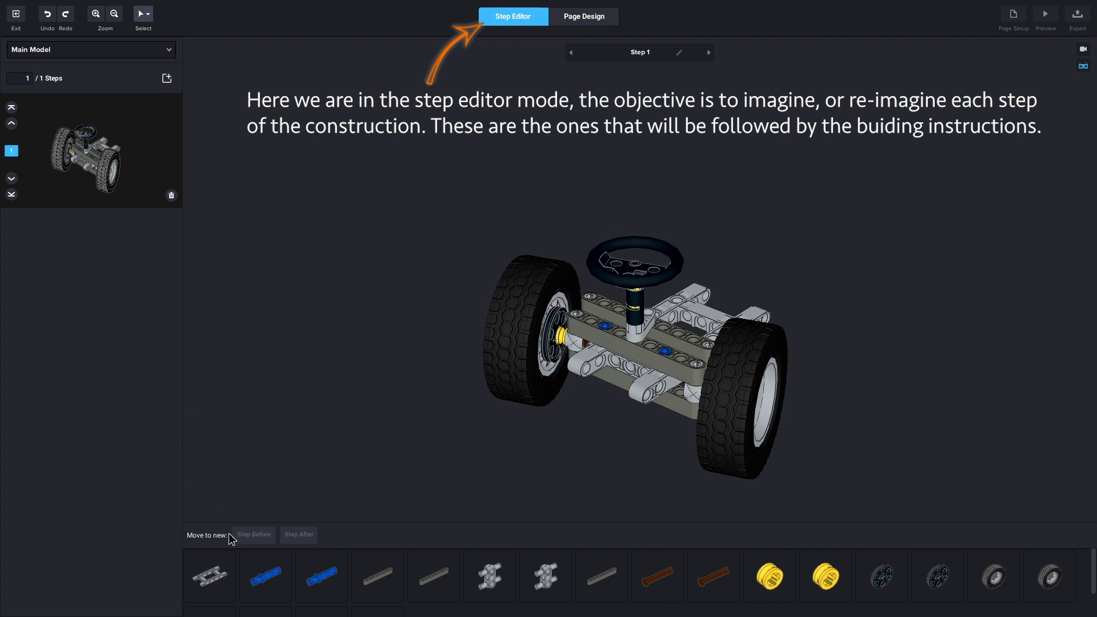
{"action": "scroll", "coordinate": [246, 568], "scroll_direction": "down", "scroll_amount": 1}
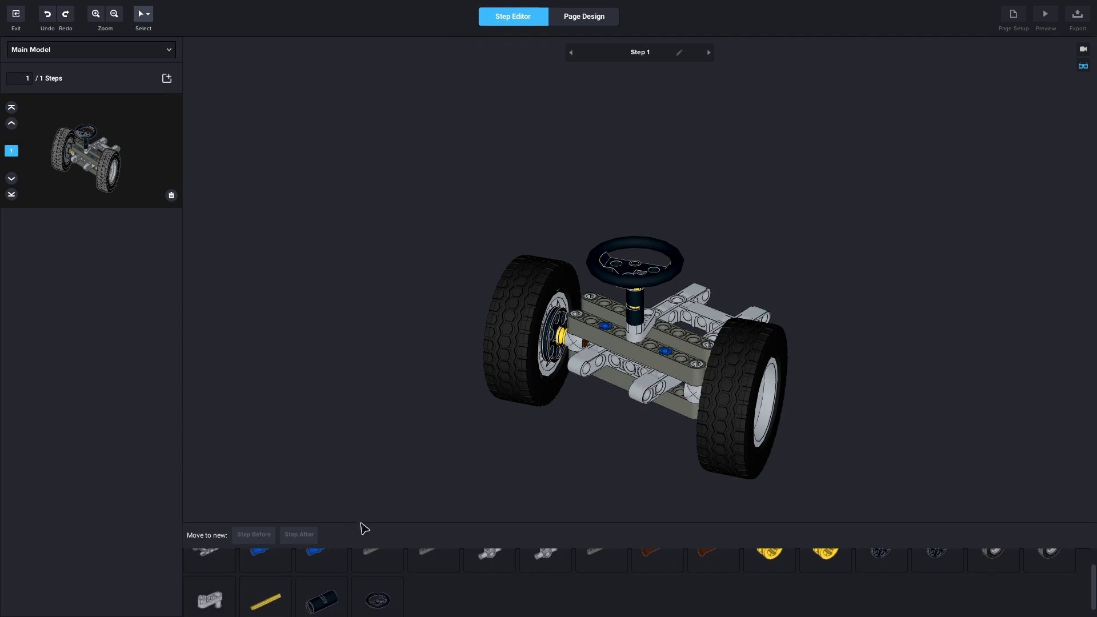
{"action": "left_click_drag", "start_coordinate": [364, 524], "coordinate": [406, 434]}
{"action": "right_click_drag", "start_coordinate": [840, 366], "coordinate": [702, 342]}
{"action": "scroll", "coordinate": [718, 344], "scroll_direction": "up", "scroll_amount": 2}
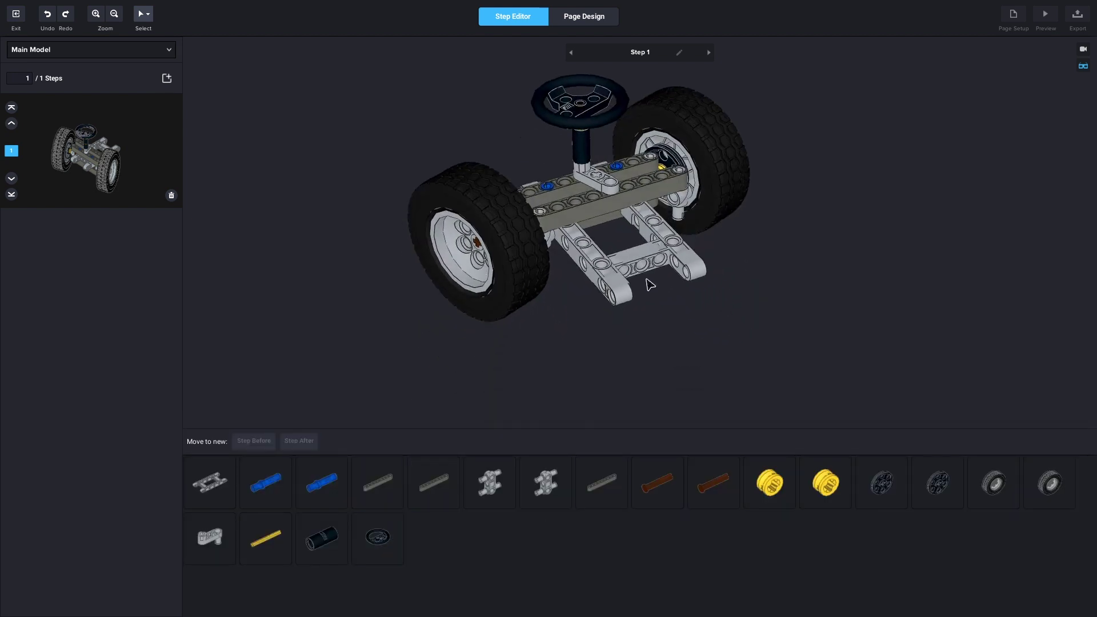
{"action": "left_click", "coordinate": [629, 282]}
{"action": "right_click_drag", "start_coordinate": [675, 289], "coordinate": [739, 291]}
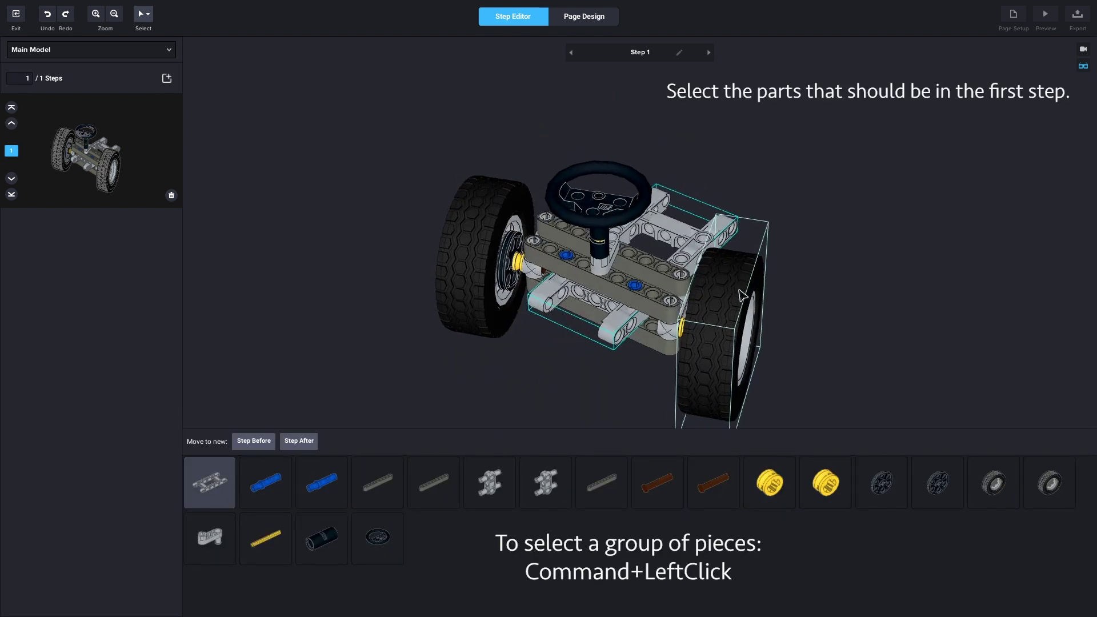
Step: Move the H-frame and two blue pins into a new Step 1 and reframe the view on them
{"action": "scroll", "coordinate": [650, 332], "scroll_direction": "up", "scroll_amount": 5}
{"action": "left_click", "coordinate": [634, 327], "text": "super"}
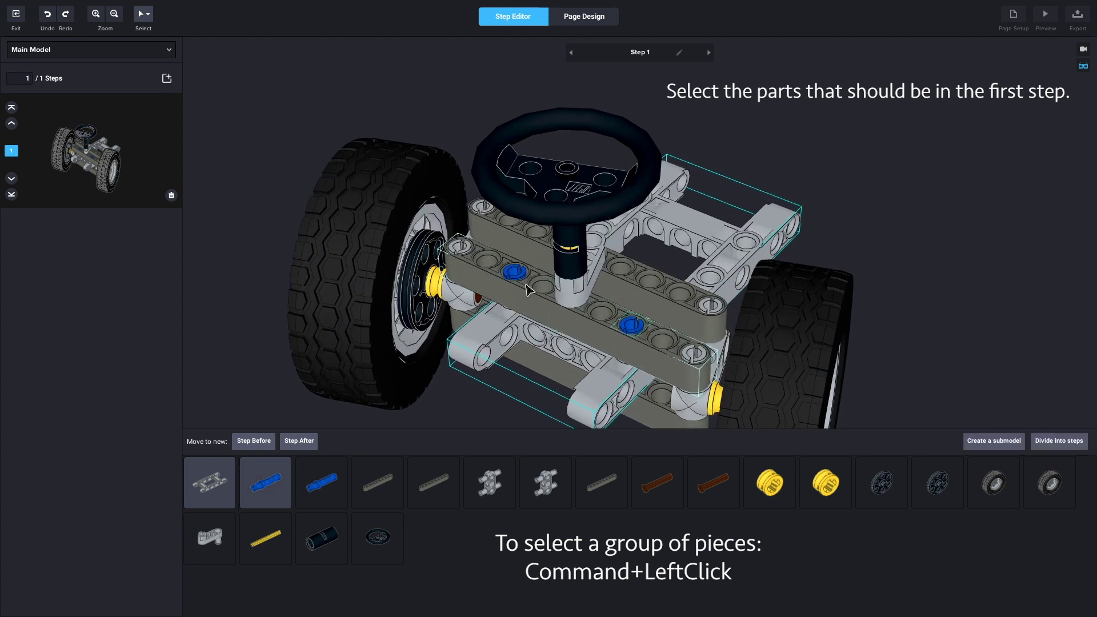
{"action": "left_click", "coordinate": [516, 273], "text": "super"}
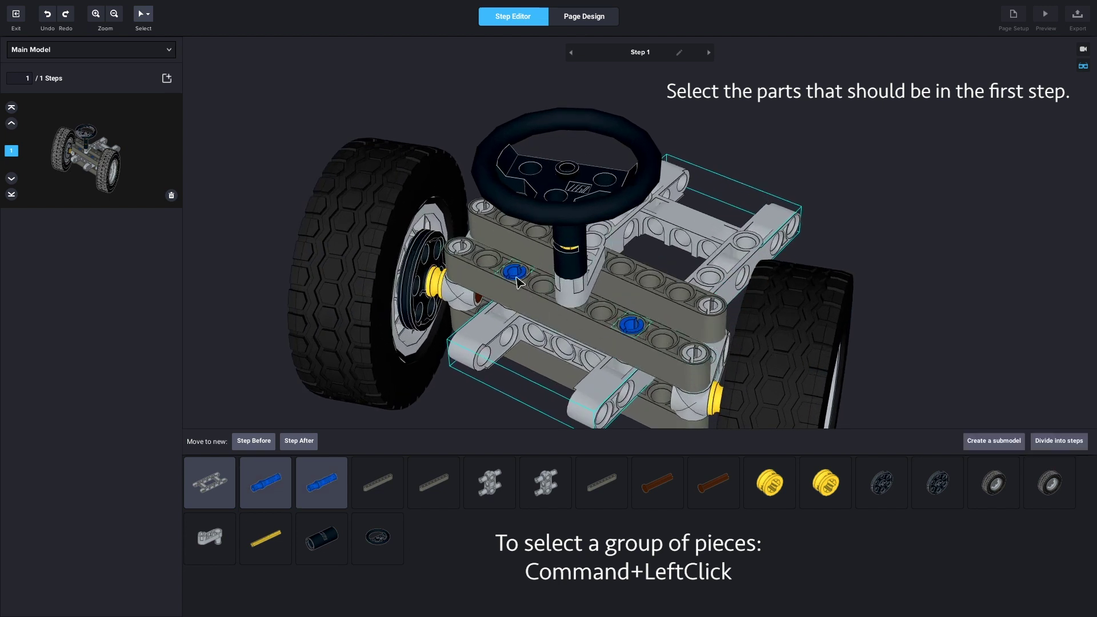
{"action": "left_click", "coordinate": [251, 441]}
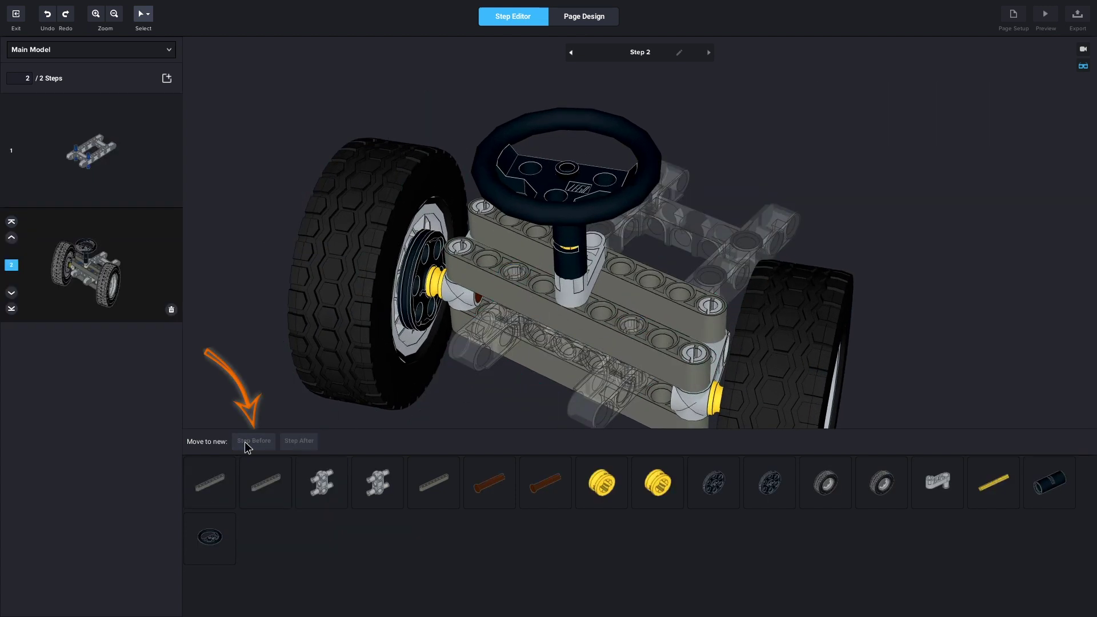
{"action": "left_click", "coordinate": [114, 179]}
{"action": "right_click_drag", "start_coordinate": [739, 394], "coordinate": [877, 390]}
{"action": "right_click", "coordinate": [678, 360]}
{"action": "left_click", "coordinate": [700, 410]}
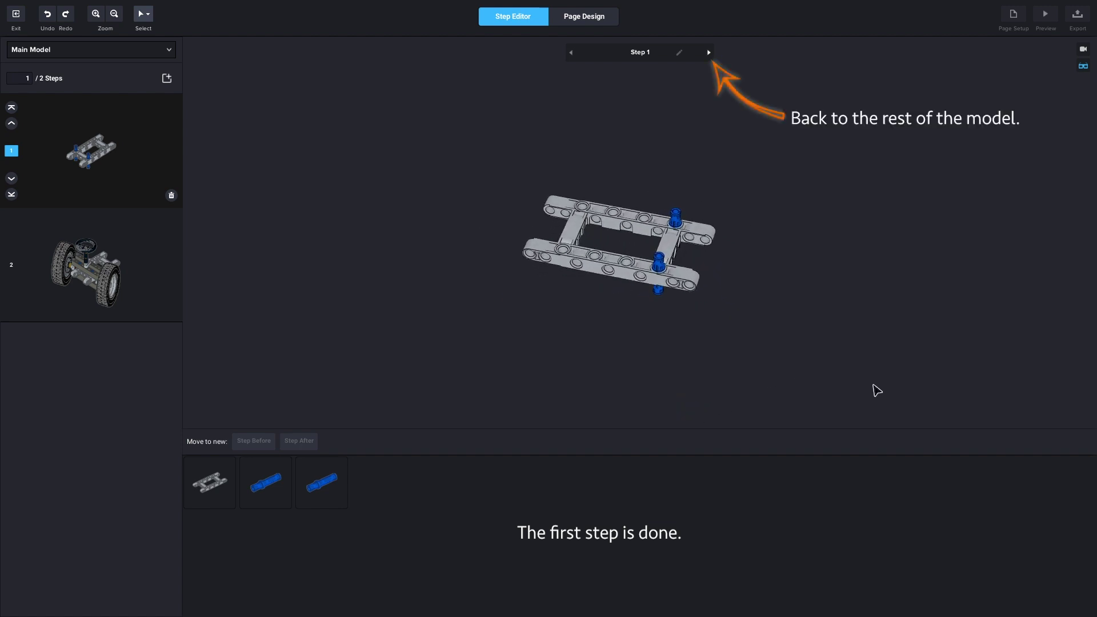
Step: In Step 2, split the lower grey beam into its own earlier step
{"action": "left_click", "coordinate": [709, 57]}
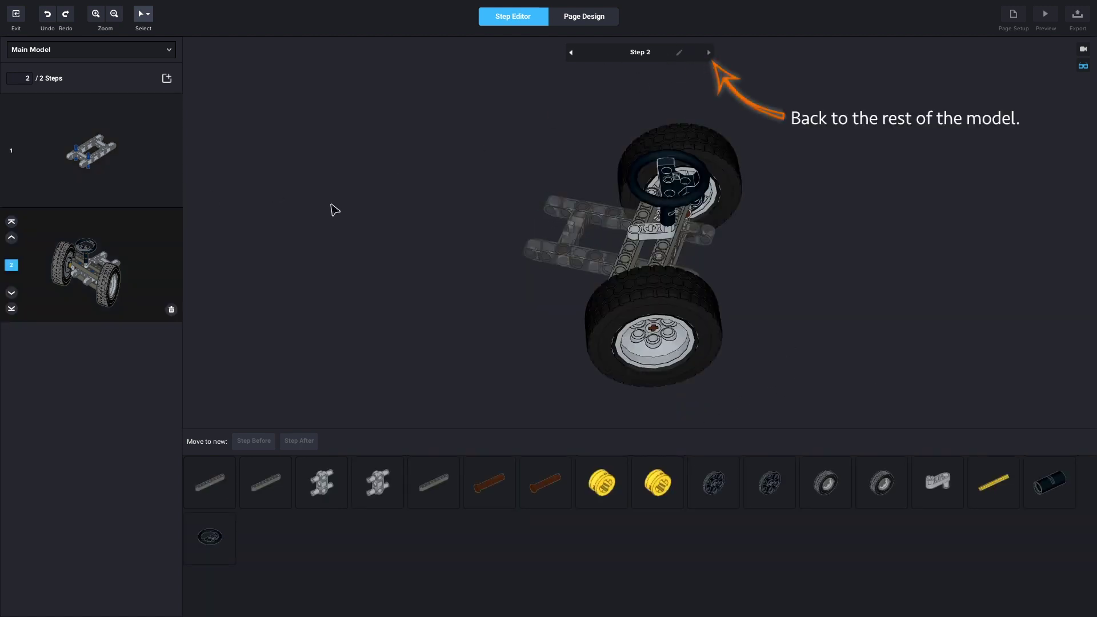
{"action": "right_click_drag", "start_coordinate": [663, 363], "coordinate": [571, 274]}
{"action": "scroll", "coordinate": [740, 336], "scroll_direction": "up", "scroll_amount": 3}
{"action": "left_click", "coordinate": [693, 287]}
{"action": "left_click", "coordinate": [253, 441]}
{"action": "left_click", "coordinate": [730, 280]}
Step: Move the front beam and six more chassis parts into a new earlier step, then box-select Step 3's assembly
{"action": "scroll", "coordinate": [716, 309], "scroll_direction": "up", "scroll_amount": 3}
{"action": "left_click", "coordinate": [706, 231]}
{"action": "left_click", "coordinate": [703, 187], "text": "ctrl"}
{"action": "left_click", "coordinate": [748, 264], "text": "ctrl"}
{"action": "left_click", "coordinate": [769, 266], "text": "ctrl"}
{"action": "left_click", "coordinate": [799, 257], "text": "ctrl"}
{"action": "left_click", "coordinate": [821, 256], "text": "ctrl"}
{"action": "left_click", "coordinate": [504, 220], "text": "ctrl"}
{"action": "left_click", "coordinate": [260, 443]}
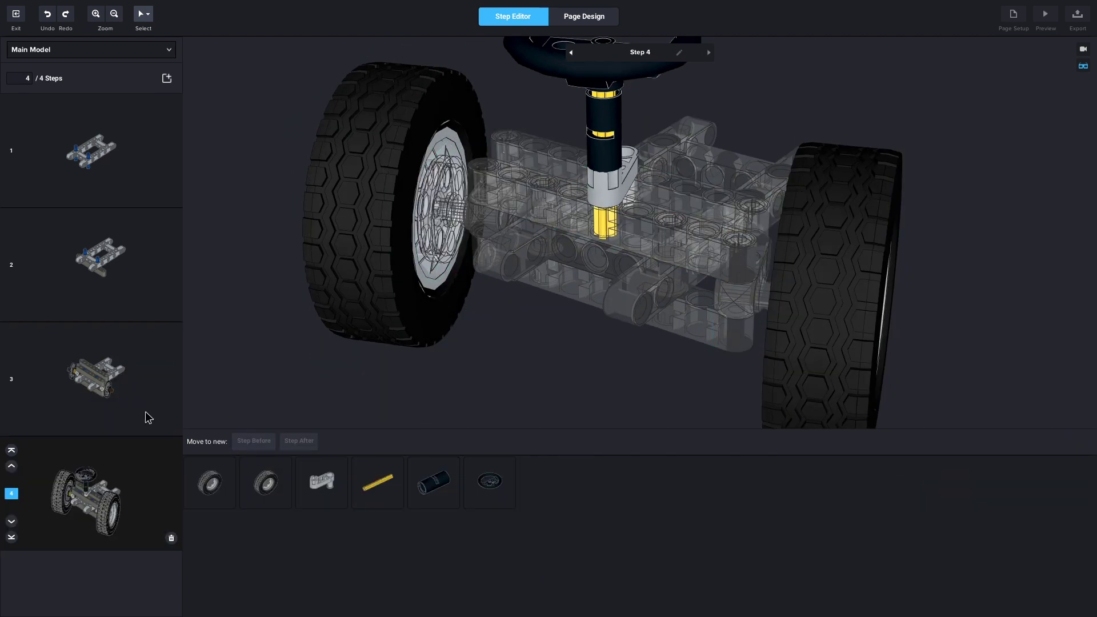
{"action": "right_click_drag", "start_coordinate": [446, 385], "coordinate": [652, 367]}
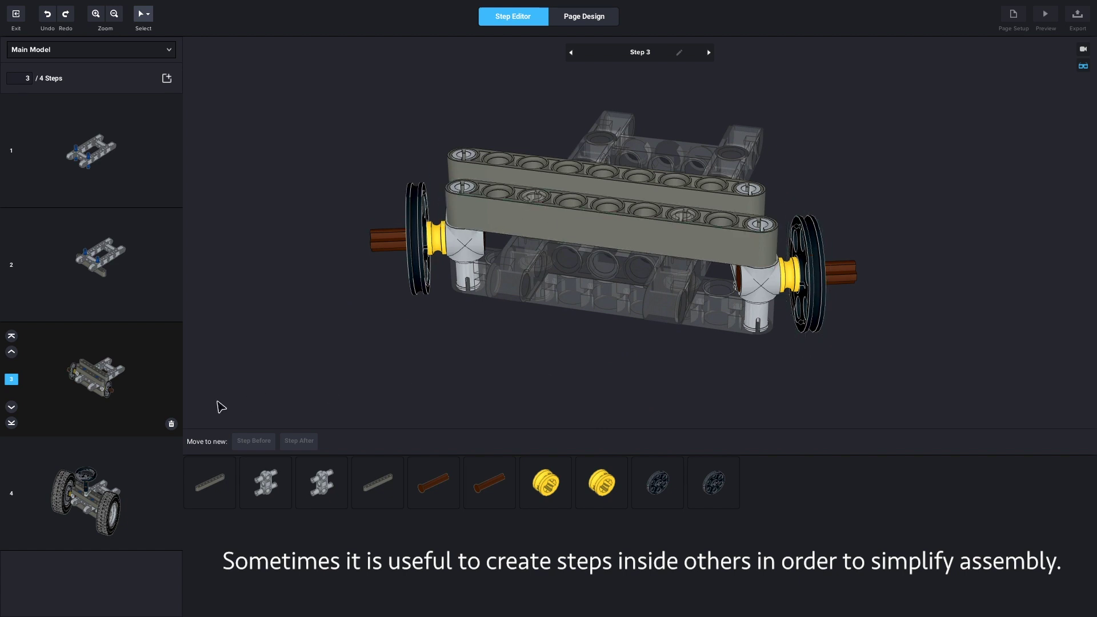
{"action": "left_click_drag", "start_coordinate": [217, 399], "coordinate": [933, 121]}
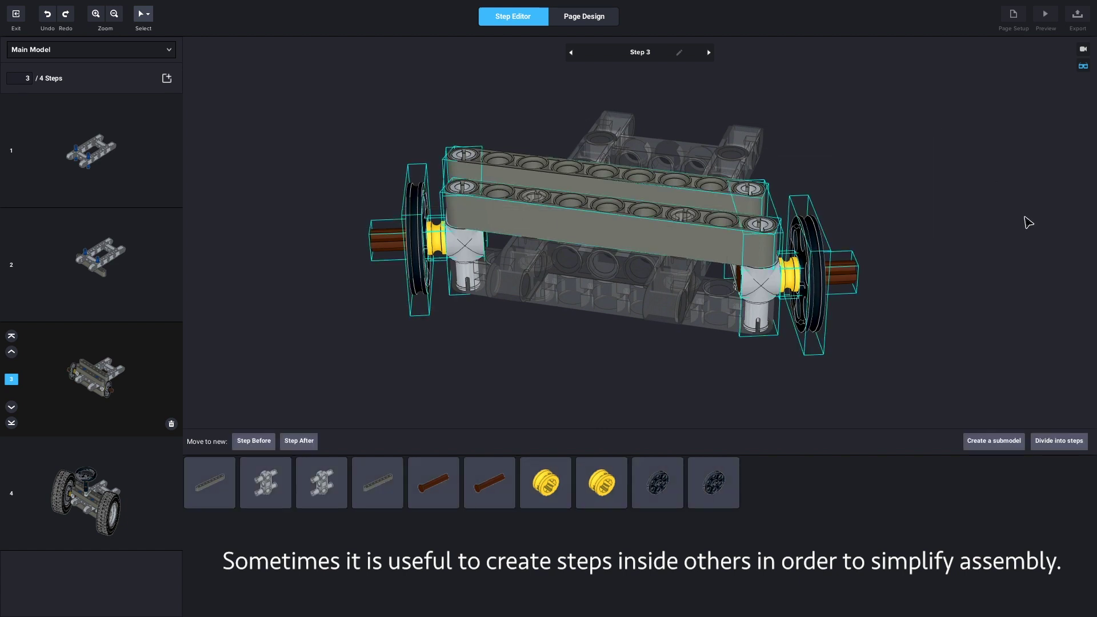
Step: Make the selected assembly a submodel named Test1 and open its steps
{"action": "left_click", "coordinate": [998, 443]}
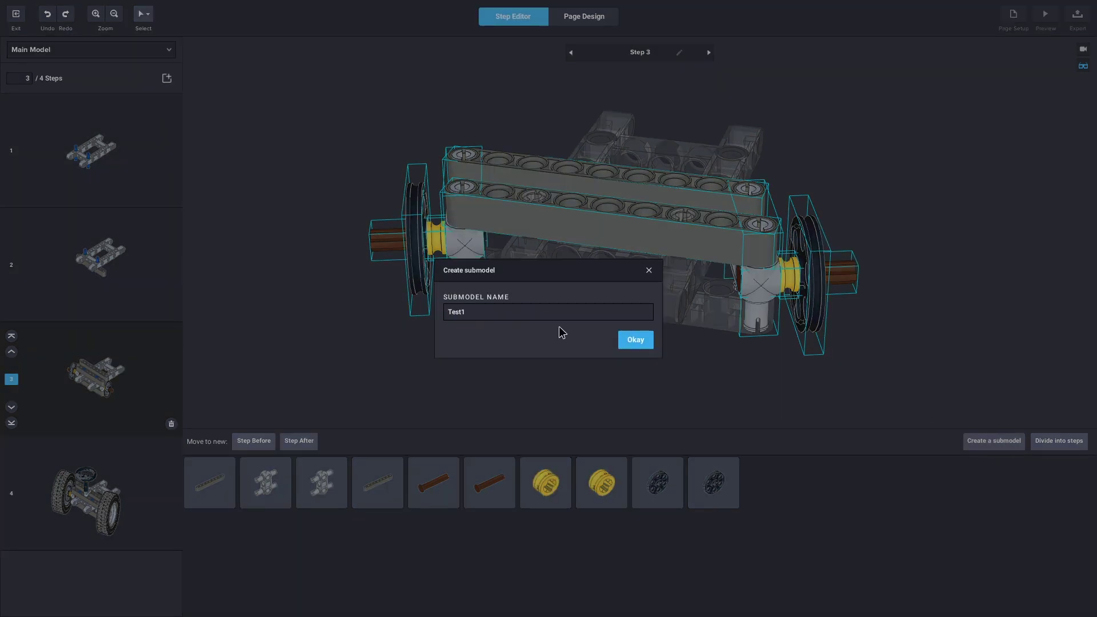
{"action": "key", "text": "Return"}
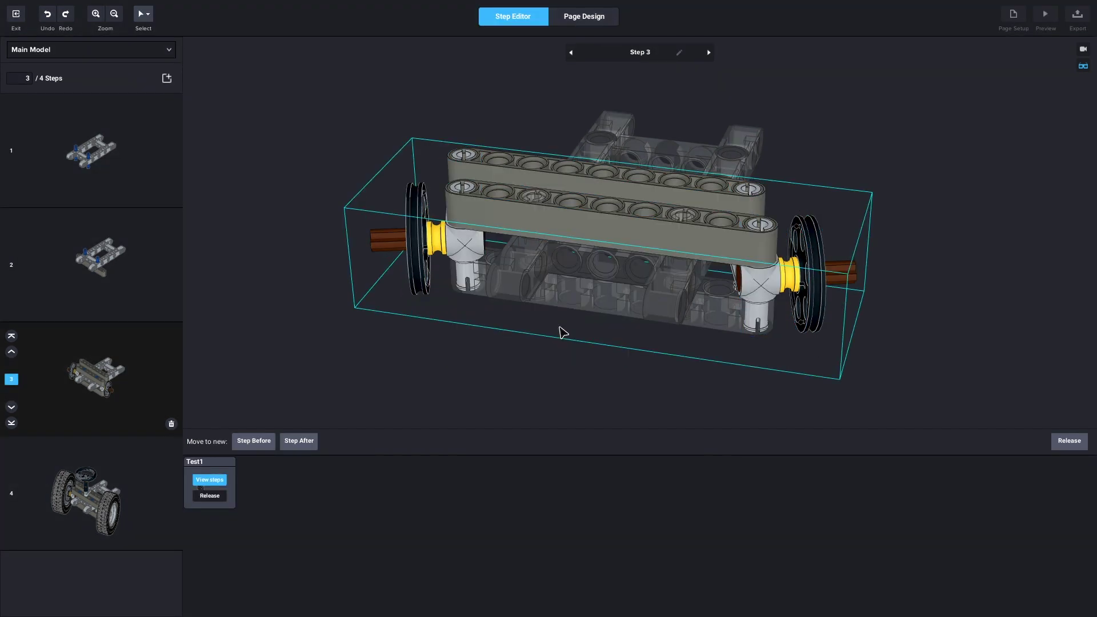
{"action": "left_click", "coordinate": [210, 480]}
Step: In the Test1 submodel, move the connector and axle into a new earlier step
{"action": "left_click", "coordinate": [170, 50]}
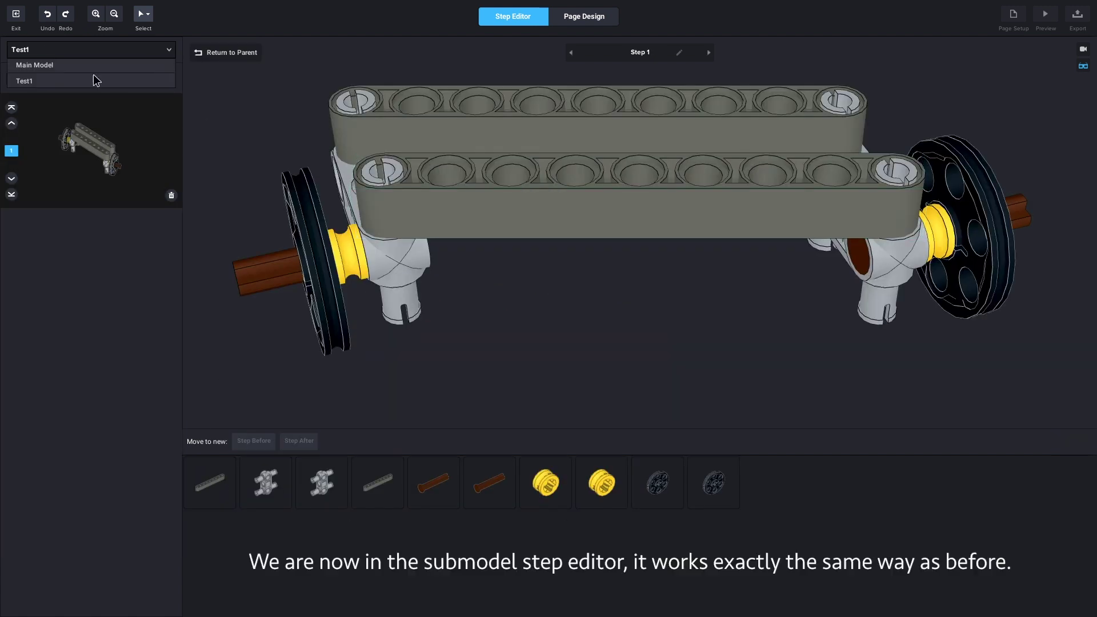
{"action": "left_click", "coordinate": [230, 117]}
{"action": "scroll", "coordinate": [580, 299], "scroll_direction": "down", "scroll_amount": 4}
{"action": "mouse_move", "coordinate": [584, 297]}
{"action": "right_mouse_down"}
{"action": "mouse_move", "coordinate": [611, 285]}
{"action": "mouse_move", "coordinate": [578, 282]}
{"action": "right_mouse_up"}
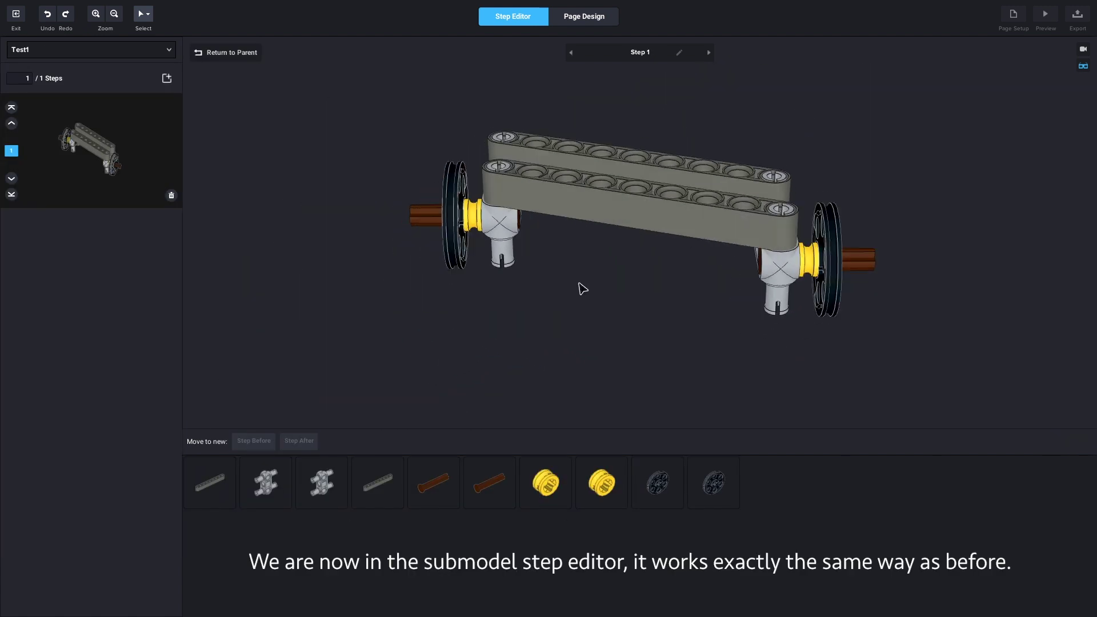
{"action": "left_click", "coordinate": [506, 228]}
{"action": "right_click_drag", "start_coordinate": [551, 231], "coordinate": [533, 218]}
{"action": "left_click", "coordinate": [532, 214], "text": "ctrl"}
{"action": "left_click", "coordinate": [264, 440]}
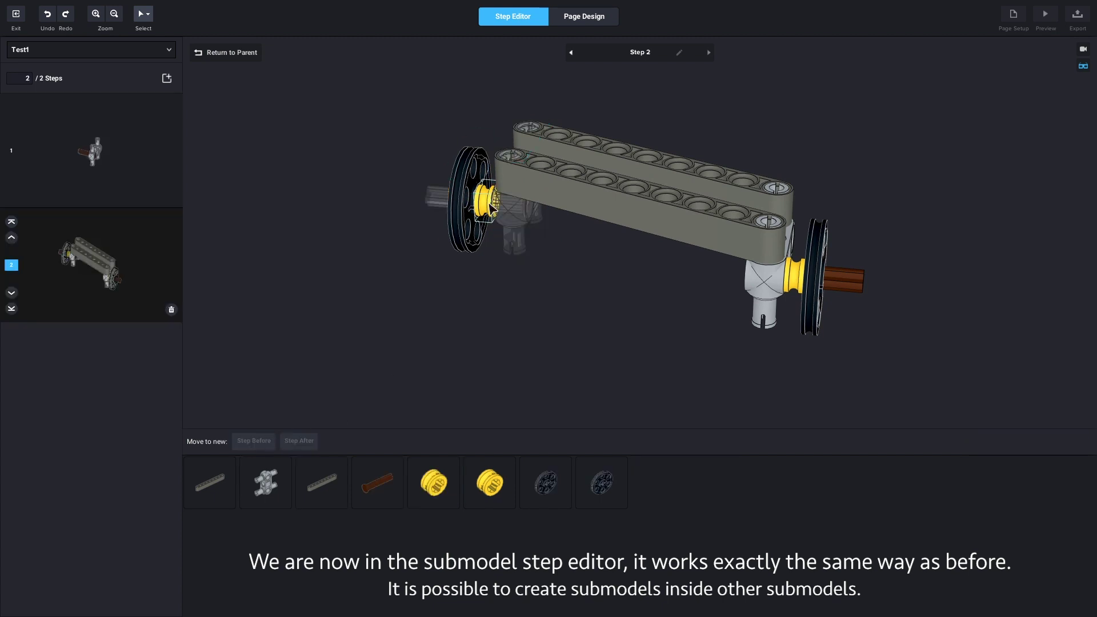
Step: Split the yellow bush and the wheel into separate earlier steps
{"action": "left_click", "coordinate": [122, 194]}
{"action": "right_click_drag", "start_coordinate": [434, 231], "coordinate": [400, 223]}
{"action": "left_click", "coordinate": [126, 254]}
{"action": "left_click", "coordinate": [495, 201]}
{"action": "left_click", "coordinate": [470, 237], "text": "ctrl"}
{"action": "left_click", "coordinate": [382, 285]}
{"action": "left_click", "coordinate": [495, 202]}
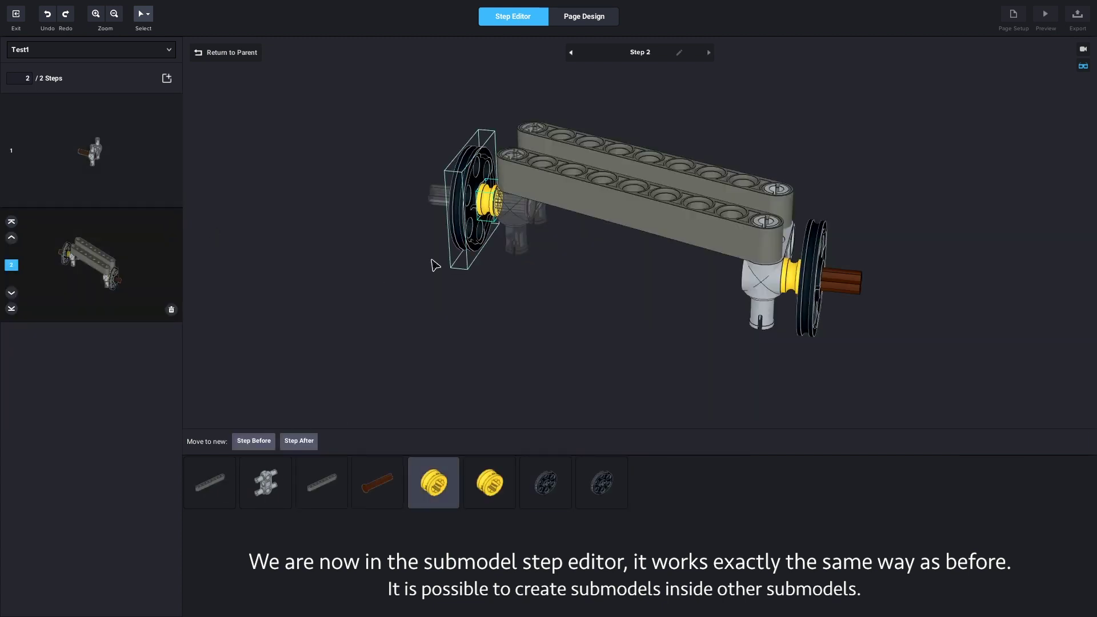
{"action": "left_click", "coordinate": [262, 443]}
{"action": "left_click", "coordinate": [470, 237]}
{"action": "left_click", "coordinate": [263, 443]}
Step: Move both long beams into a new step
{"action": "right_click_drag", "start_coordinate": [555, 270], "coordinate": [577, 266]}
{"action": "left_click", "coordinate": [623, 206]}
{"action": "left_click", "coordinate": [631, 174], "text": "ctrl"}
{"action": "left_click", "coordinate": [257, 442]}
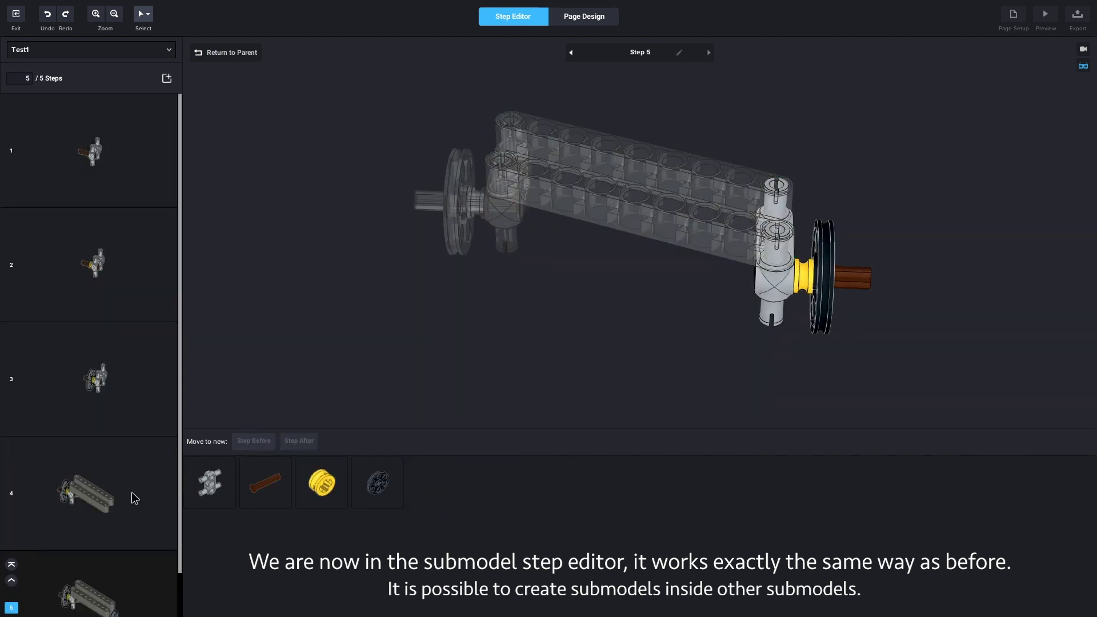
Step: Review Steps 4 and 5 with earlier parts shown as transparent
{"action": "left_click", "coordinate": [132, 496]}
{"action": "right_click_drag", "start_coordinate": [531, 354], "coordinate": [491, 306]}
{"action": "left_click", "coordinate": [1083, 66]}
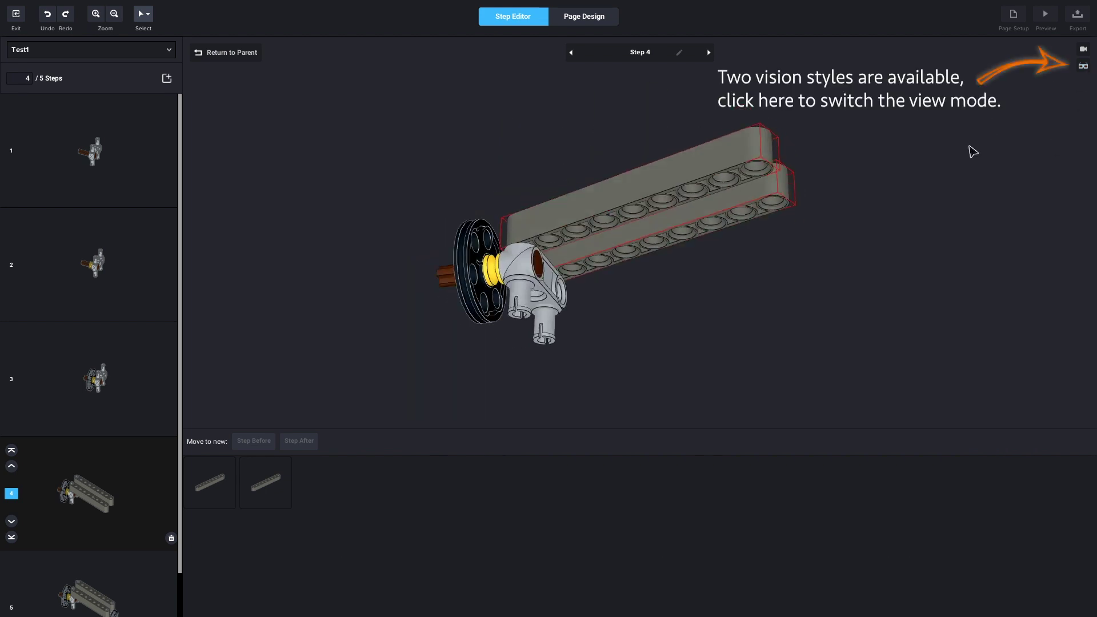
{"action": "right_click_drag", "start_coordinate": [891, 218], "coordinate": [949, 206]}
{"action": "left_click", "coordinate": [132, 591]}
{"action": "middle_click_drag", "start_coordinate": [594, 343], "coordinate": [471, 320]}
{"action": "left_click", "coordinate": [1084, 67]}
{"action": "right_click_drag", "start_coordinate": [888, 236], "coordinate": [931, 229]}
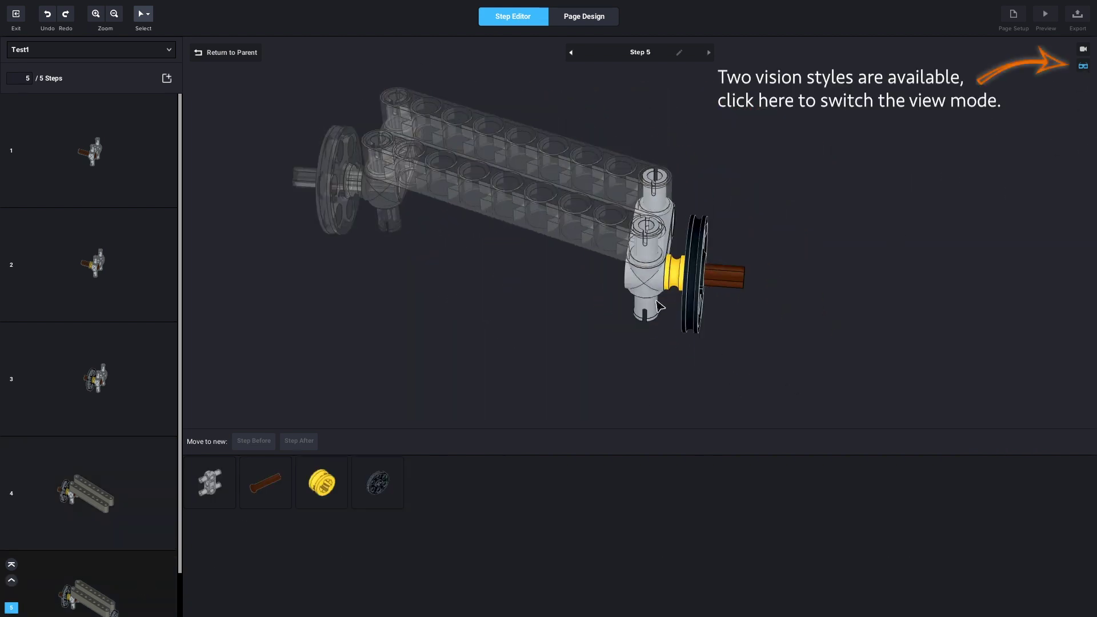
Step: Split two more pairs of Step 5 parts into new steps
{"action": "left_click", "coordinate": [649, 269]}
{"action": "left_click", "coordinate": [723, 275], "text": "ctrl"}
{"action": "left_click", "coordinate": [254, 441]}
{"action": "left_click", "coordinate": [693, 290]}
{"action": "left_click", "coordinate": [675, 273], "text": "ctrl"}
{"action": "left_click", "coordinate": [98, 559]}
Step: Put the yellow bush and wheel in the last step and delete empty step 7
{"action": "scroll", "coordinate": [97, 558], "scroll_direction": "down", "scroll_amount": 1}
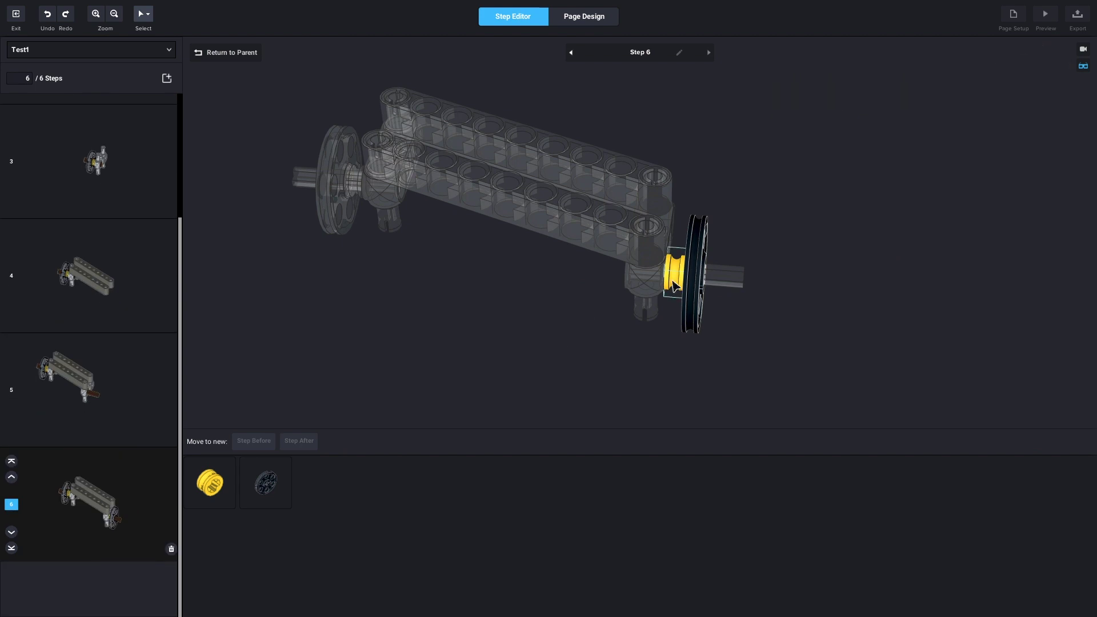
{"action": "left_click", "coordinate": [674, 273]}
{"action": "left_click", "coordinate": [693, 289], "text": "ctrl"}
{"action": "left_click", "coordinate": [253, 441]}
{"action": "scroll", "coordinate": [145, 482], "scroll_direction": "down", "scroll_amount": 1}
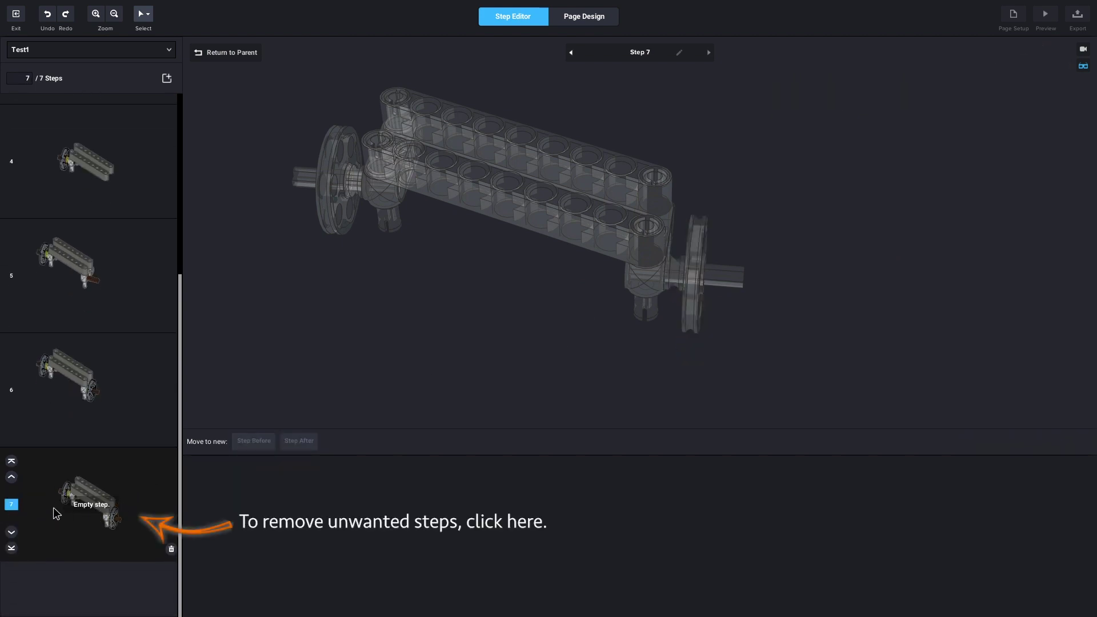
{"action": "left_click", "coordinate": [171, 550]}
{"action": "scroll", "coordinate": [121, 555], "scroll_direction": "up", "scroll_amount": 2}
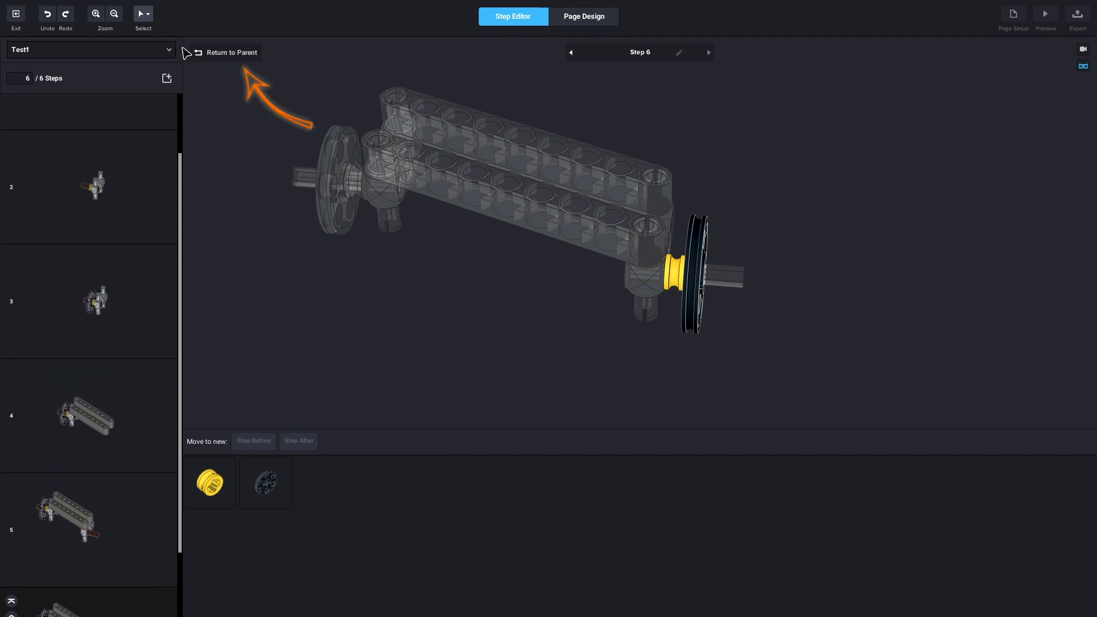
Step: Back in the main model, move four steering column parts into an earlier new step
{"action": "left_click", "coordinate": [216, 58]}
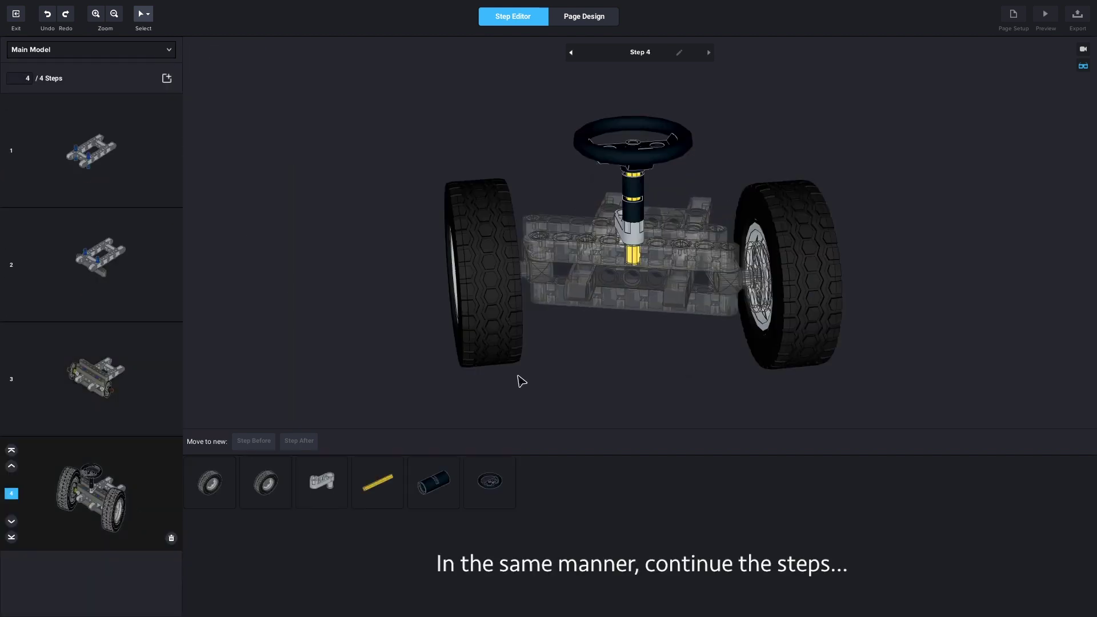
{"action": "right_click_drag", "start_coordinate": [522, 382], "coordinate": [480, 395]}
{"action": "scroll", "coordinate": [572, 320], "scroll_direction": "up", "scroll_amount": 3}
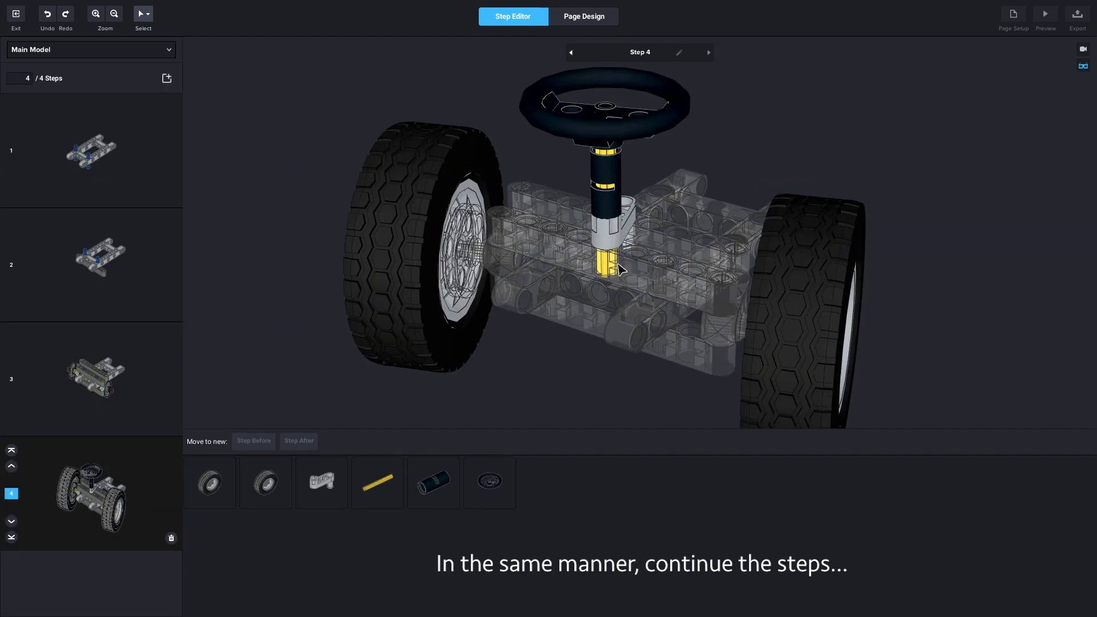
{"action": "left_click", "coordinate": [613, 264]}
{"action": "left_click", "coordinate": [610, 232], "text": "ctrl"}
{"action": "left_click", "coordinate": [607, 183], "text": "ctrl"}
{"action": "left_click", "coordinate": [606, 128], "text": "ctrl"}
{"action": "left_click", "coordinate": [254, 441]}
Step: Give the grey steering connector its own step
{"action": "left_click", "coordinate": [109, 489]}
{"action": "right_click_drag", "start_coordinate": [665, 338], "coordinate": [723, 360]}
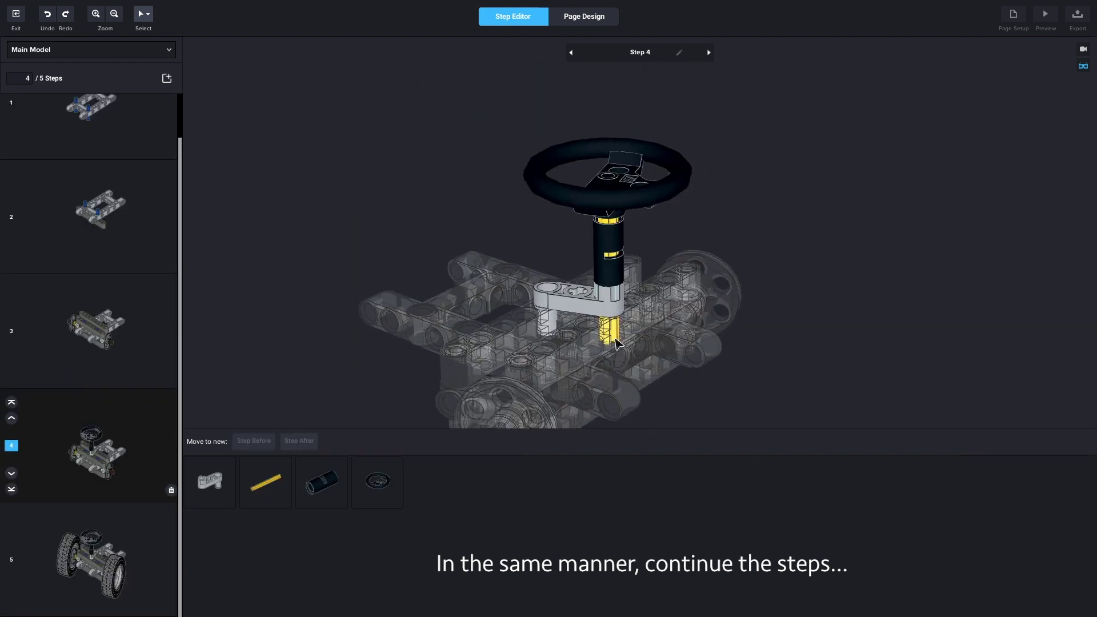
{"action": "left_click", "coordinate": [576, 298]}
{"action": "left_click", "coordinate": [611, 333], "text": "ctrl"}
{"action": "left_click", "coordinate": [607, 249], "text": "ctrl"}
{"action": "left_click", "coordinate": [576, 298]}
Step: Split the yellow axle and the black connector into separate new steps
{"action": "left_click", "coordinate": [256, 444]}
{"action": "left_click", "coordinate": [615, 283]}
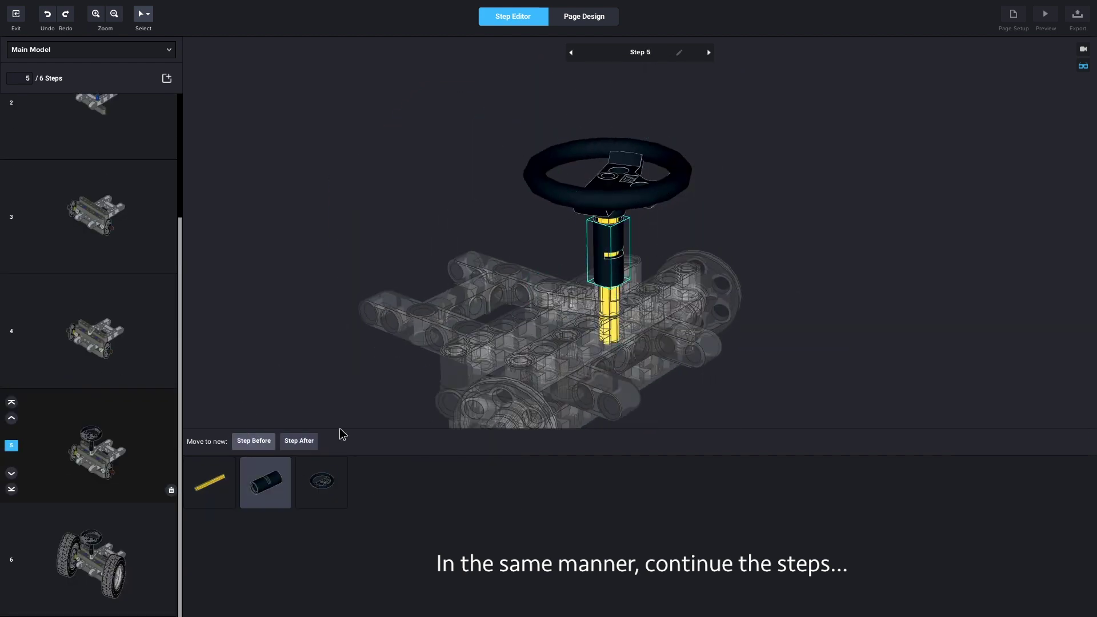
{"action": "left_click", "coordinate": [214, 479]}
{"action": "left_click", "coordinate": [254, 442]}
{"action": "left_click", "coordinate": [220, 475]}
{"action": "left_click", "coordinate": [253, 442]}
Step: Review steps 4 to 8 with ghosting toggled, then add an empty ninth step
{"action": "scroll", "coordinate": [109, 229], "scroll_direction": "up", "scroll_amount": 3}
{"action": "left_click", "coordinate": [107, 226]}
{"action": "left_click", "coordinate": [1088, 72]}
{"action": "left_click", "coordinate": [112, 426]}
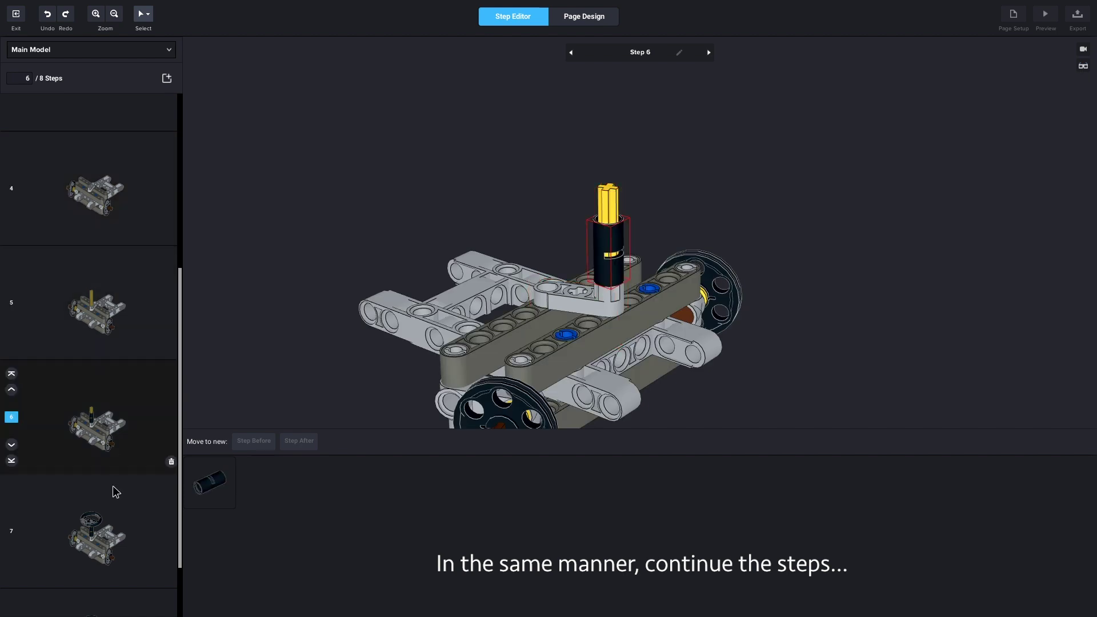
{"action": "left_click", "coordinate": [114, 498]}
{"action": "scroll", "coordinate": [113, 514], "scroll_direction": "down", "scroll_amount": 2}
{"action": "left_click", "coordinate": [111, 546]}
{"action": "right_click_drag", "start_coordinate": [609, 354], "coordinate": [540, 346]}
{"action": "scroll", "coordinate": [549, 342], "scroll_direction": "down", "scroll_amount": 2}
{"action": "left_click", "coordinate": [1088, 72]}
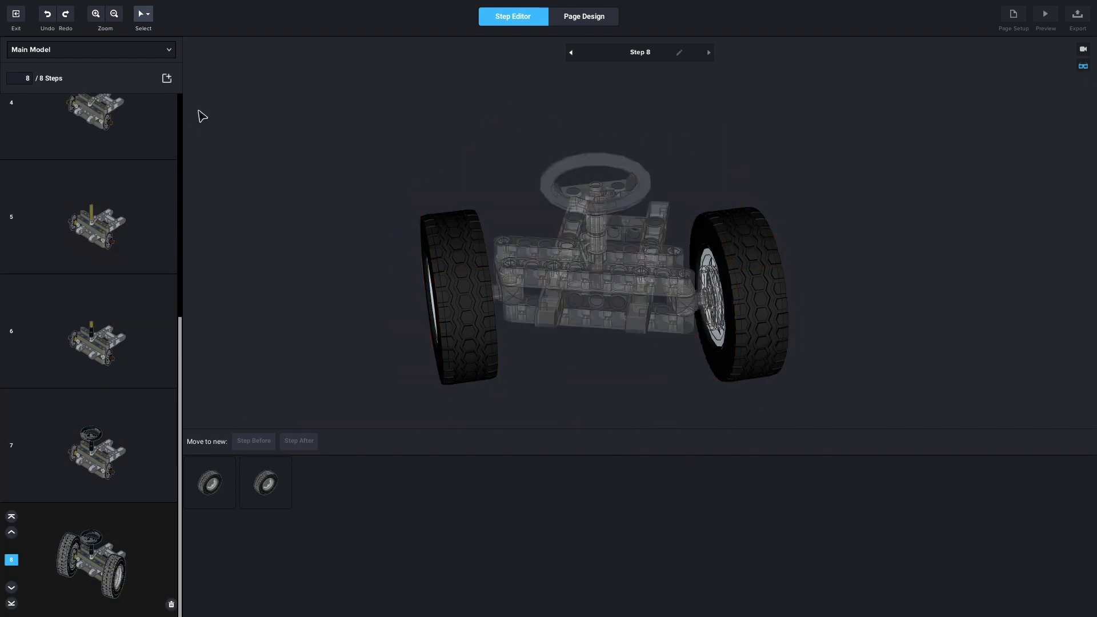
{"action": "left_click", "coordinate": [166, 79]}
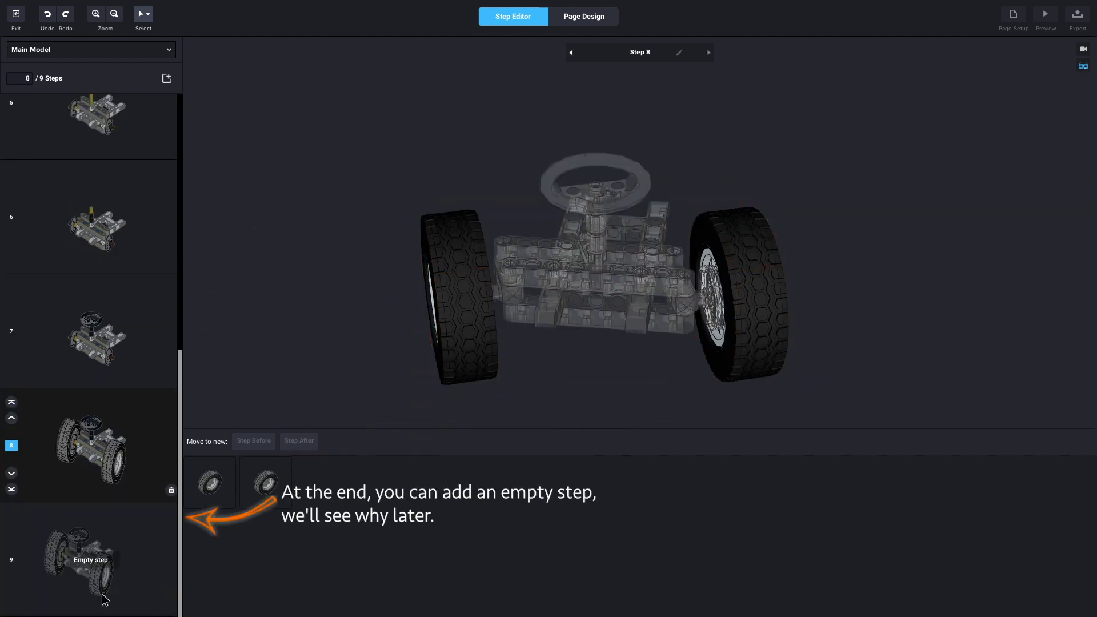
{"action": "left_click", "coordinate": [157, 583]}
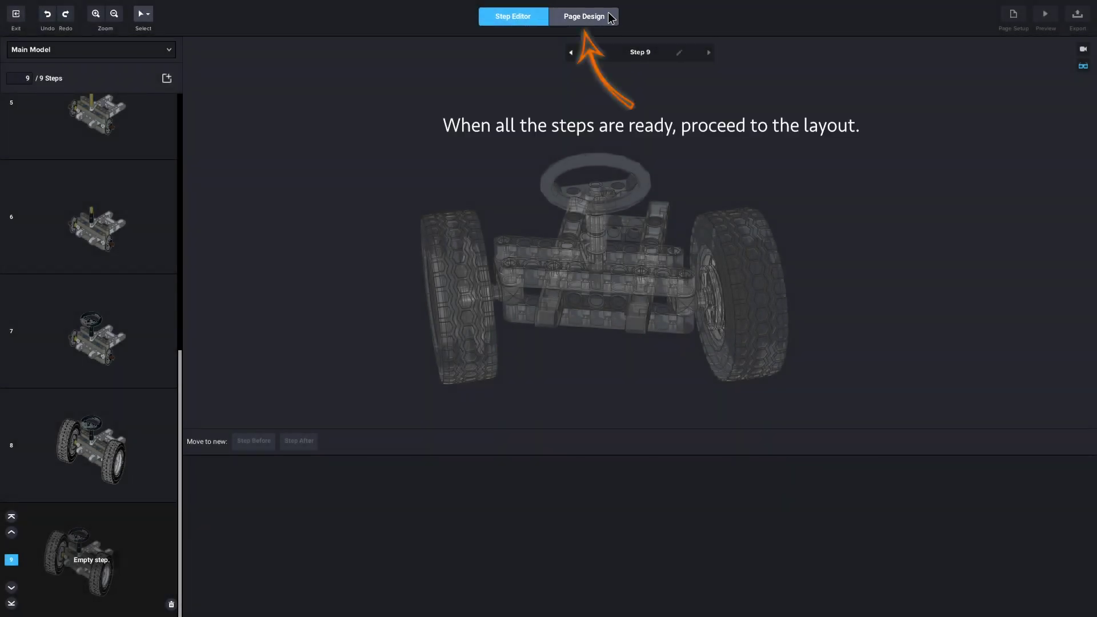
Step: Enter Page Design and scroll through the 15 generated instruction pages
{"action": "left_click", "coordinate": [610, 17]}
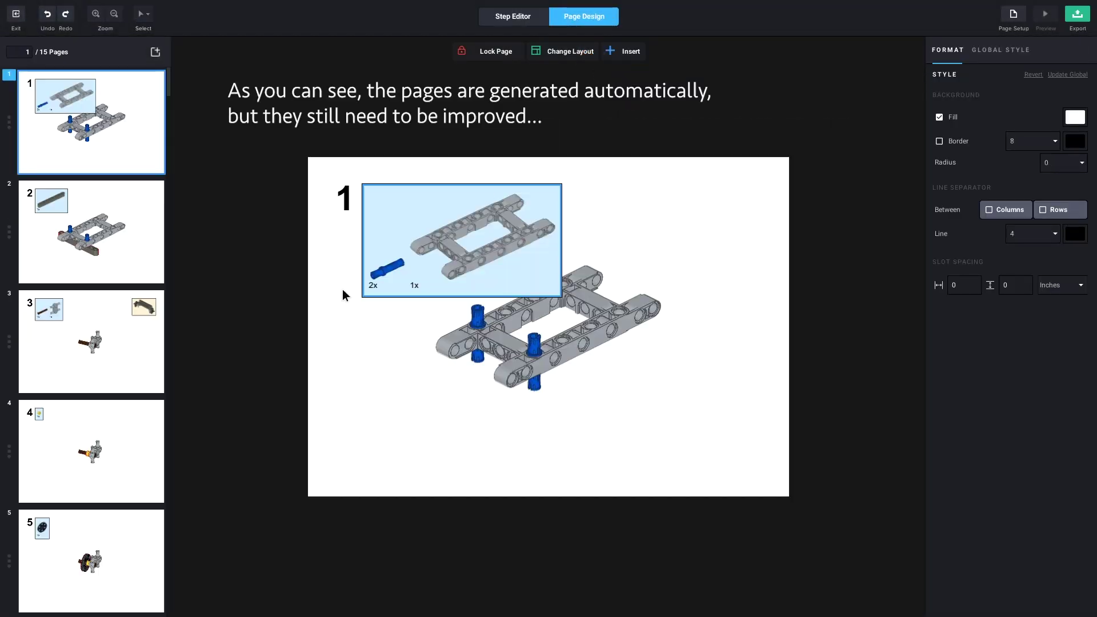
{"action": "scroll", "coordinate": [136, 455], "scroll_direction": "down", "scroll_amount": 10}
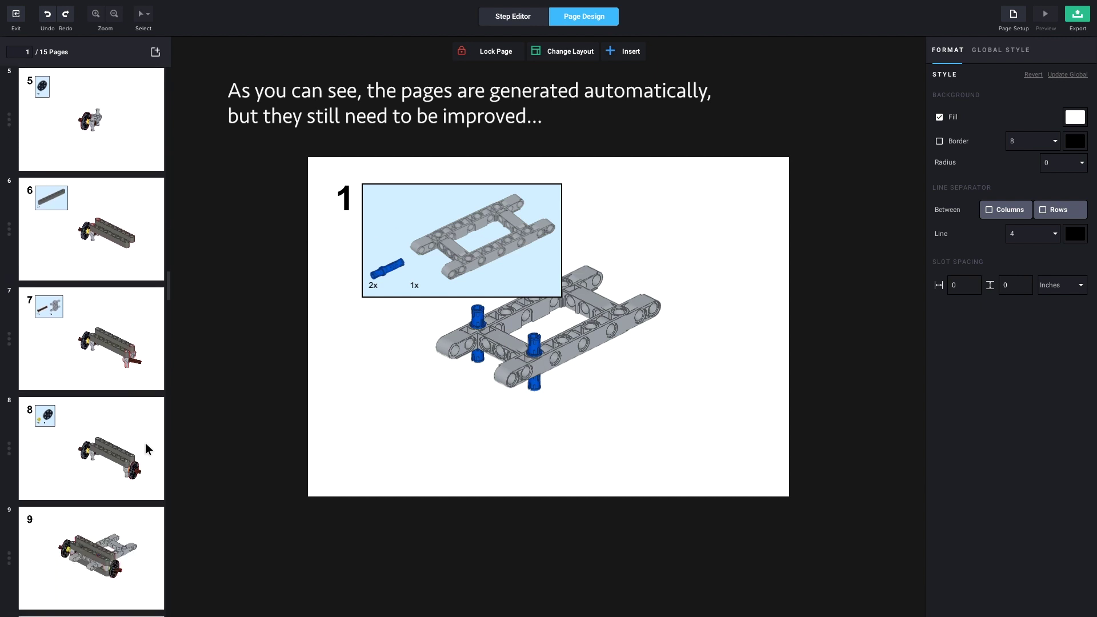
{"action": "scroll", "coordinate": [146, 442], "scroll_direction": "up", "scroll_amount": 10}
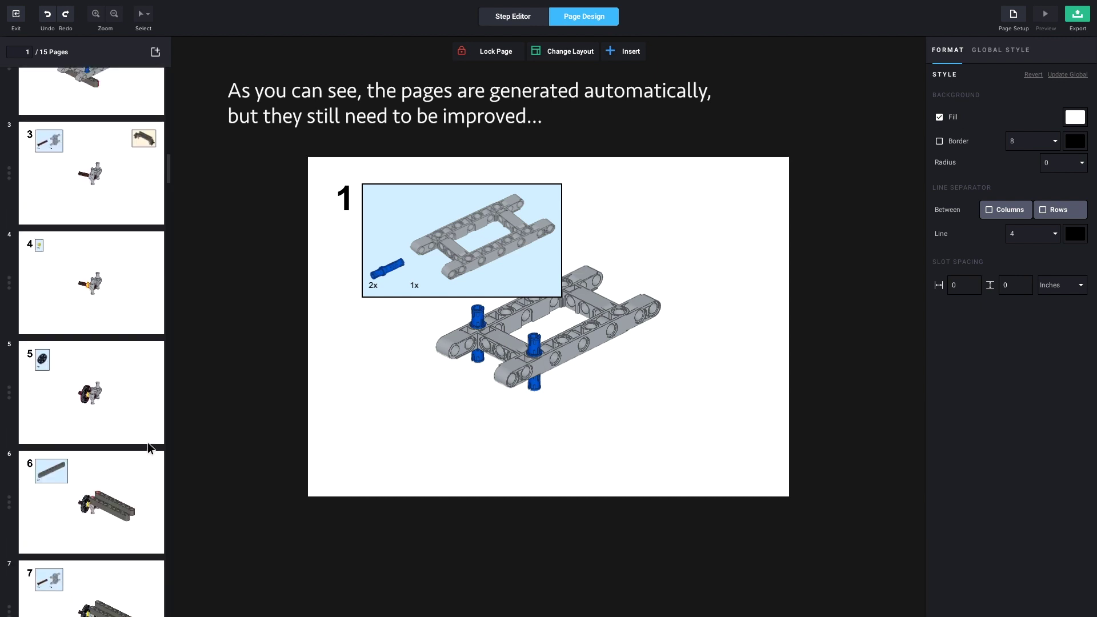
Step: In Page Setup, choose a Custom size of 1920 x 1080 pixels and apply it
{"action": "left_click", "coordinate": [1012, 16]}
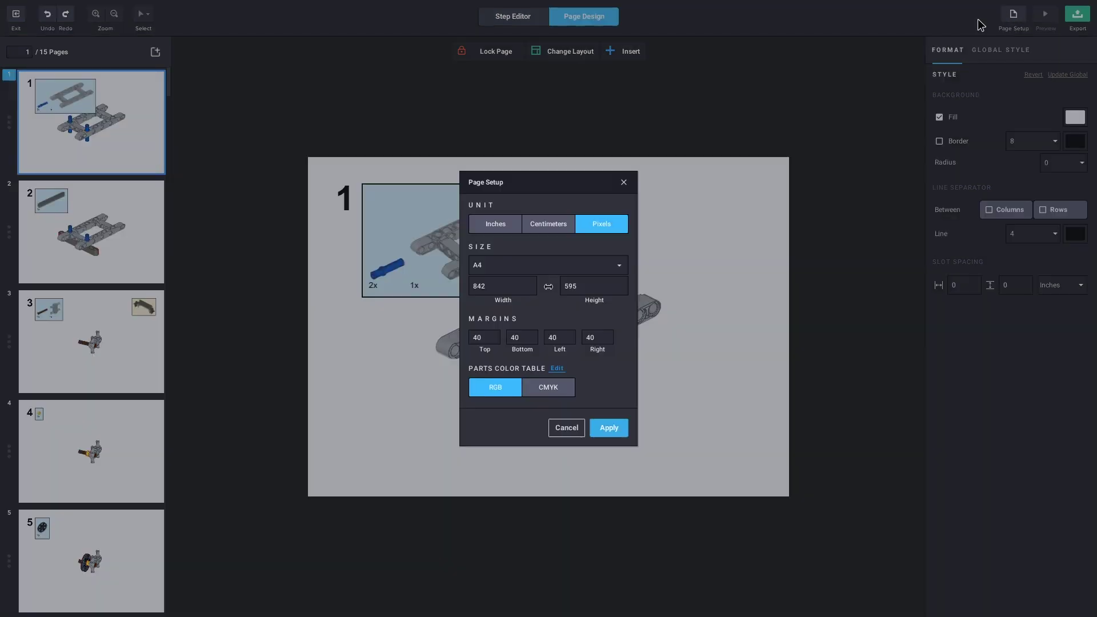
{"action": "left_click", "coordinate": [528, 271]}
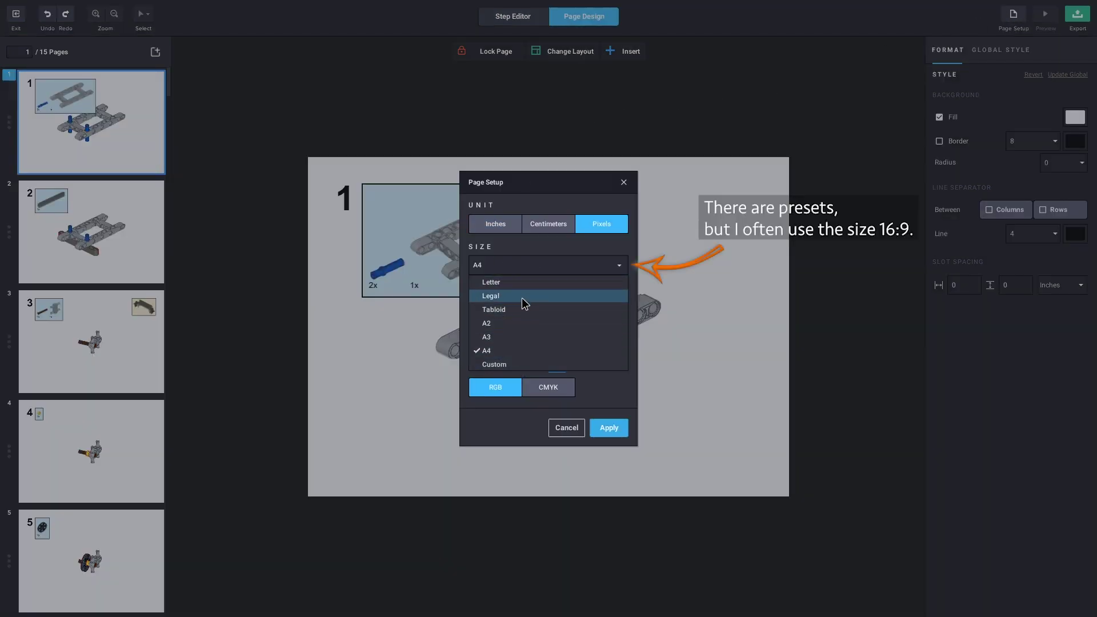
{"action": "left_click", "coordinate": [518, 366]}
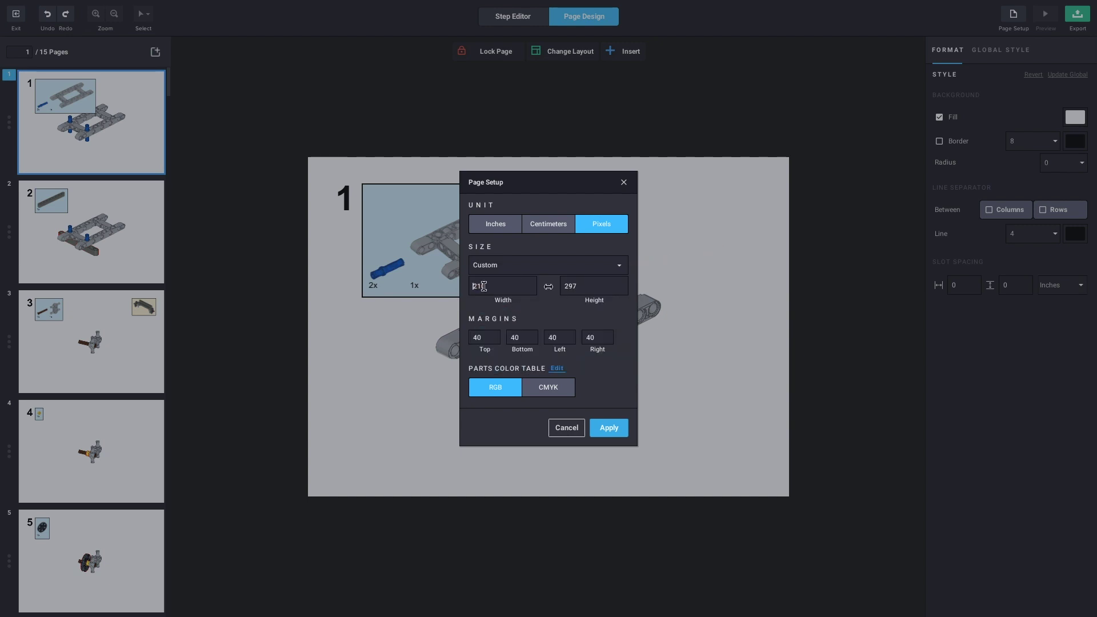
{"action": "left_click_drag", "start_coordinate": [484, 286], "coordinate": [469, 287]}
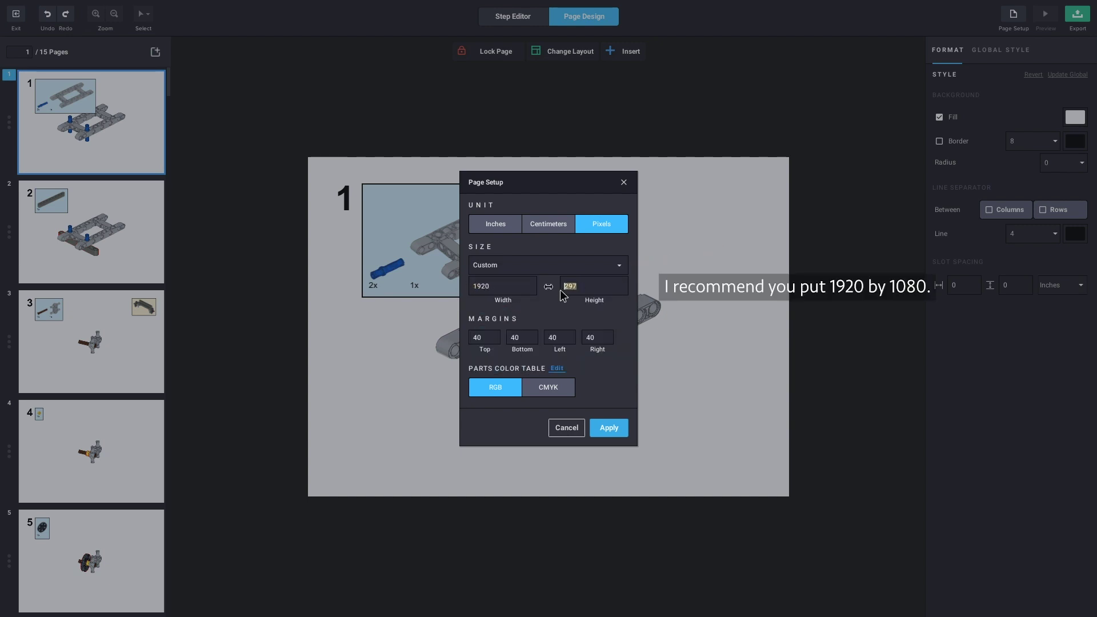
{"action": "left_click", "coordinate": [609, 428]}
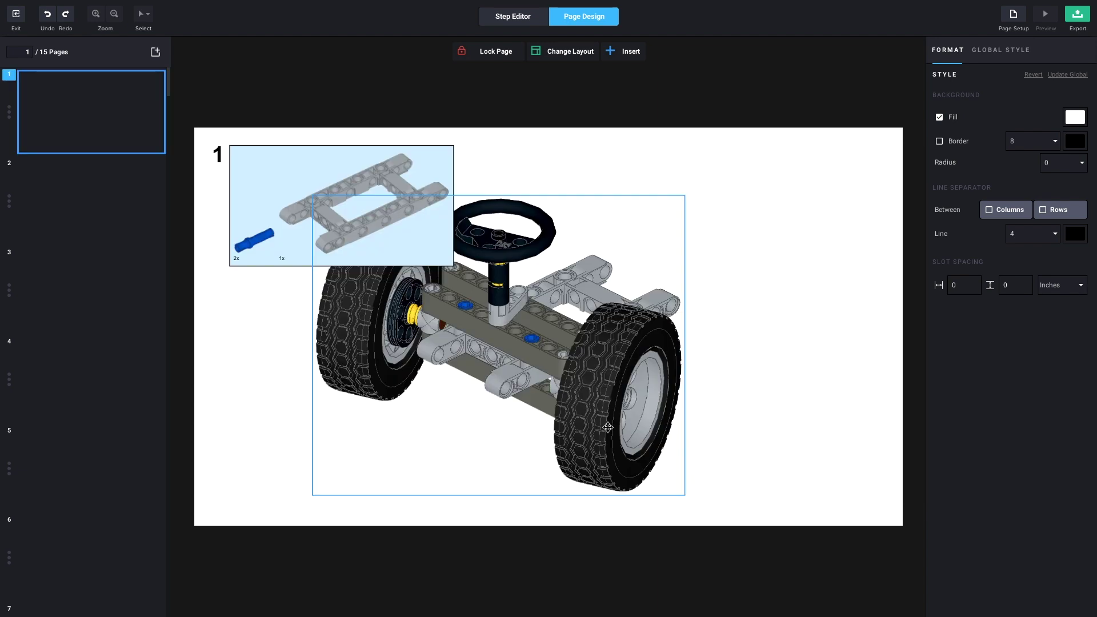
Step: Review the step images on pages 1 and 2, then return to page 1
{"action": "left_click", "coordinate": [519, 455]}
{"action": "left_click", "coordinate": [124, 203]}
{"action": "left_click", "coordinate": [480, 343]}
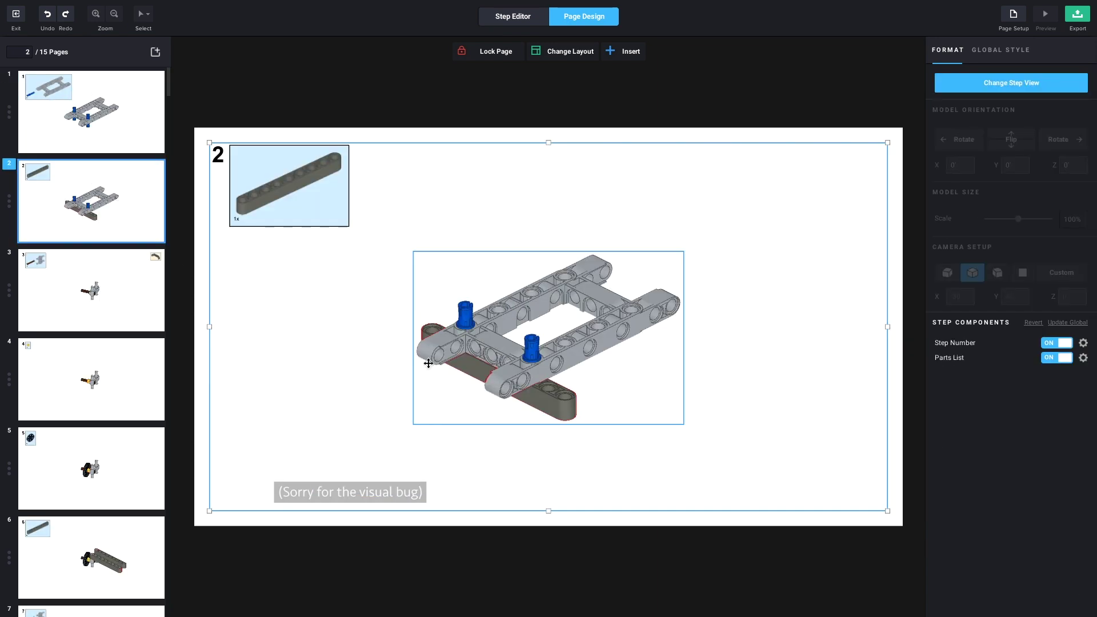
{"action": "left_click", "coordinate": [124, 130]}
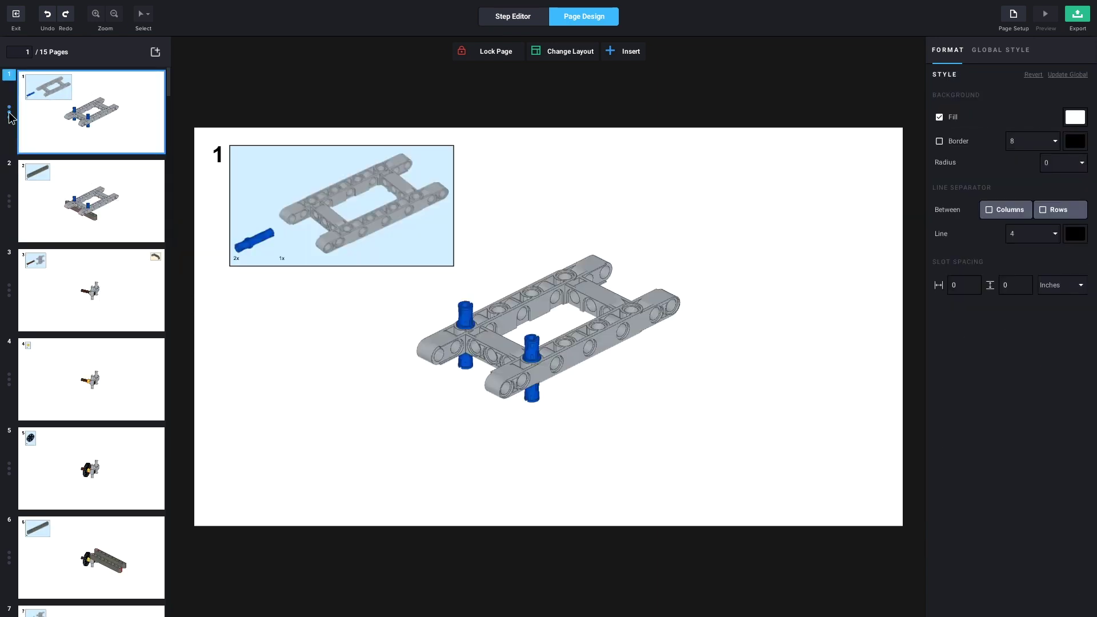
Step: Insert a blank page 2 after page 1, then delete it again
{"action": "left_click", "coordinate": [155, 51]}
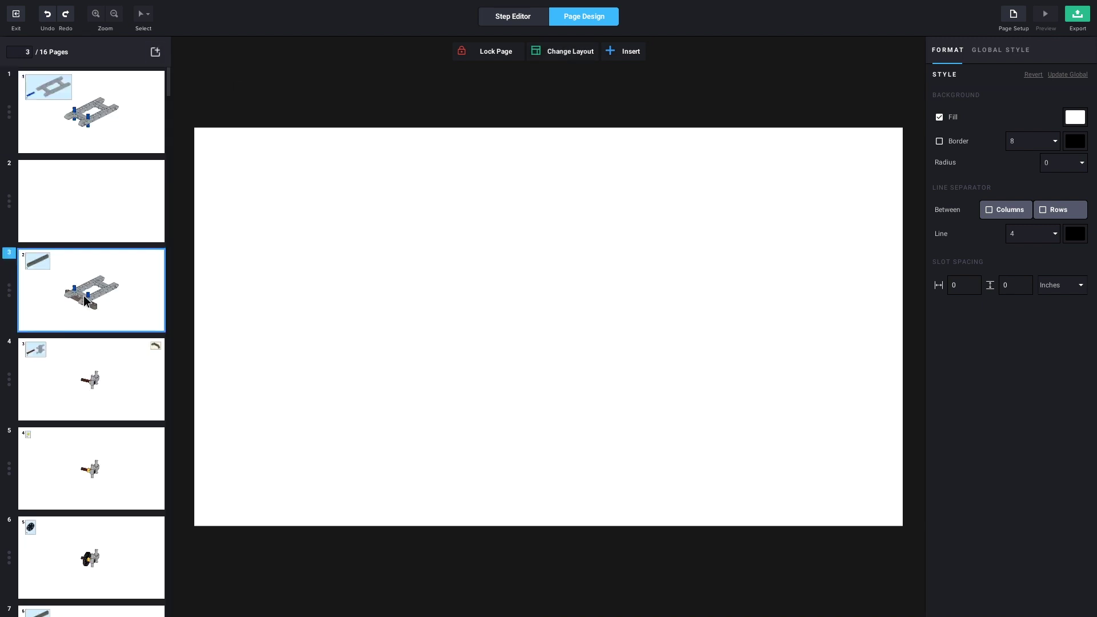
{"action": "left_click", "coordinate": [9, 201]}
{"action": "right_click", "coordinate": [97, 199]}
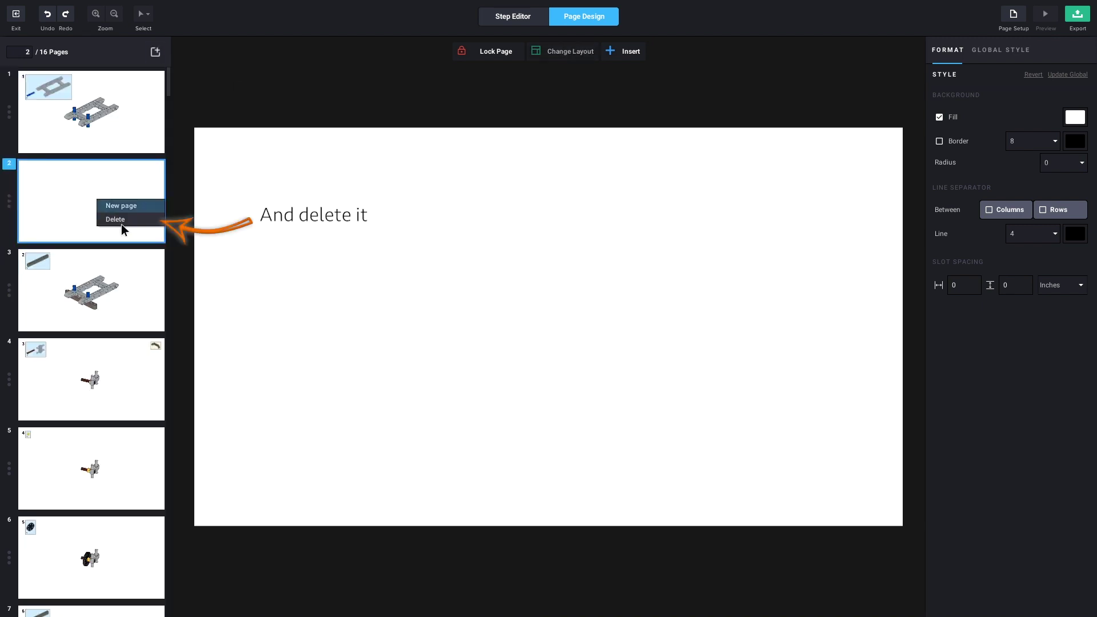
{"action": "left_click", "coordinate": [120, 221]}
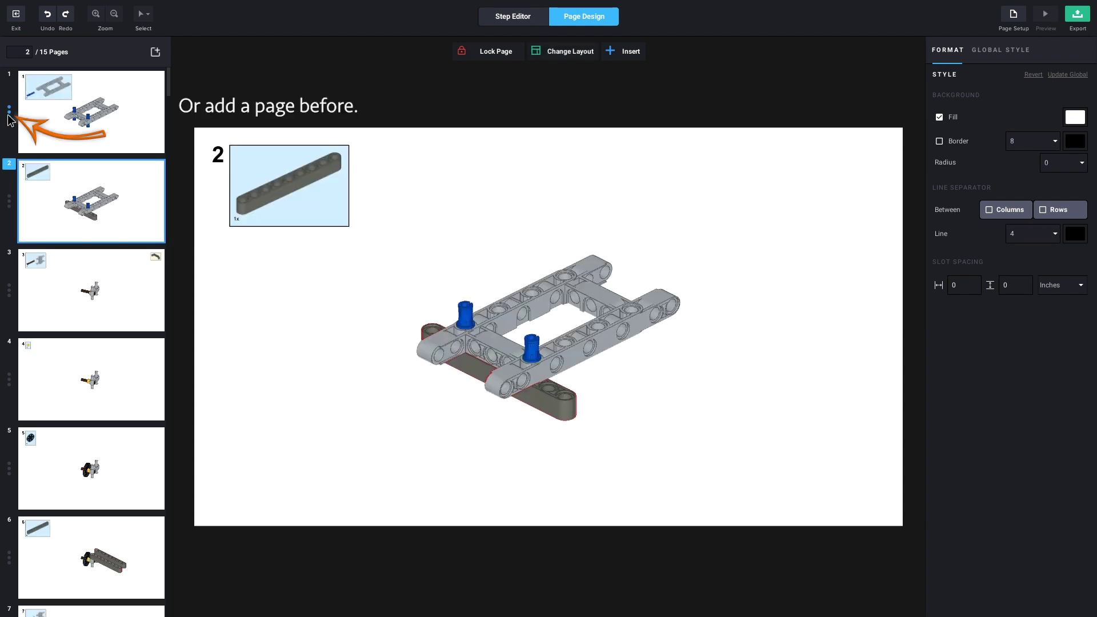
Step: Insert a blank page ahead of the H-frame page, making 16 pages in total
{"action": "left_click", "coordinate": [9, 113]}
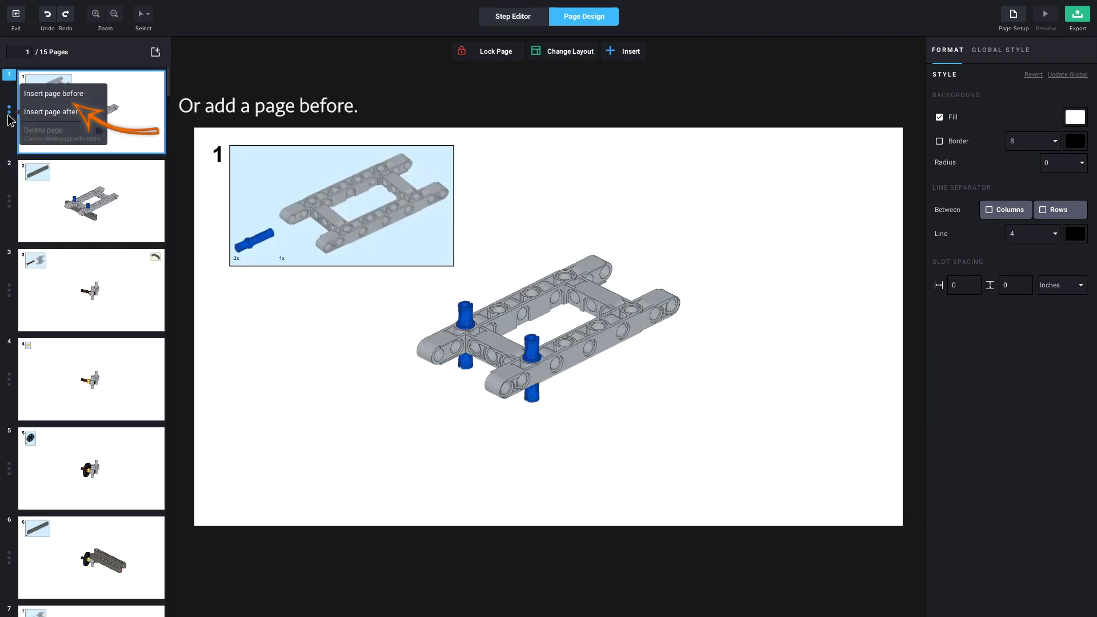
{"action": "left_click", "coordinate": [60, 95]}
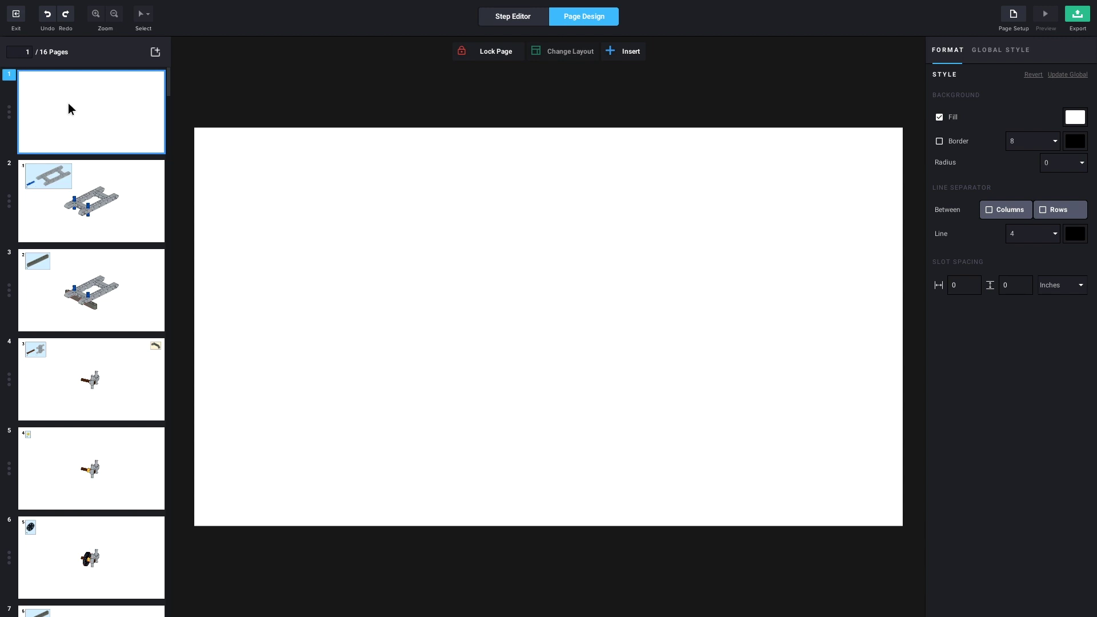
{"action": "left_click", "coordinate": [633, 55]}
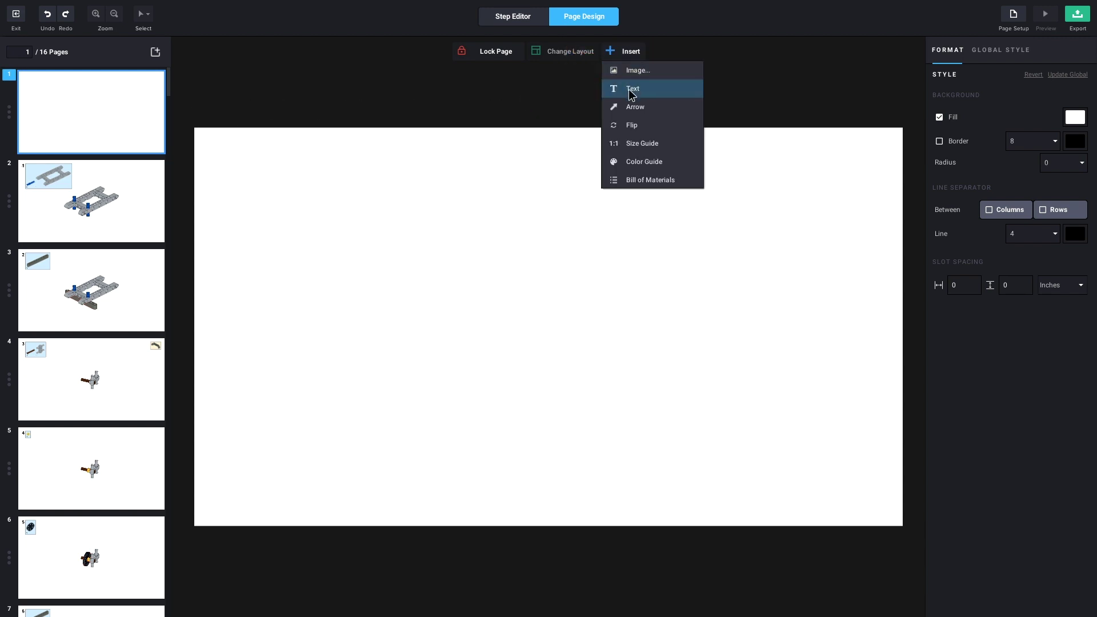